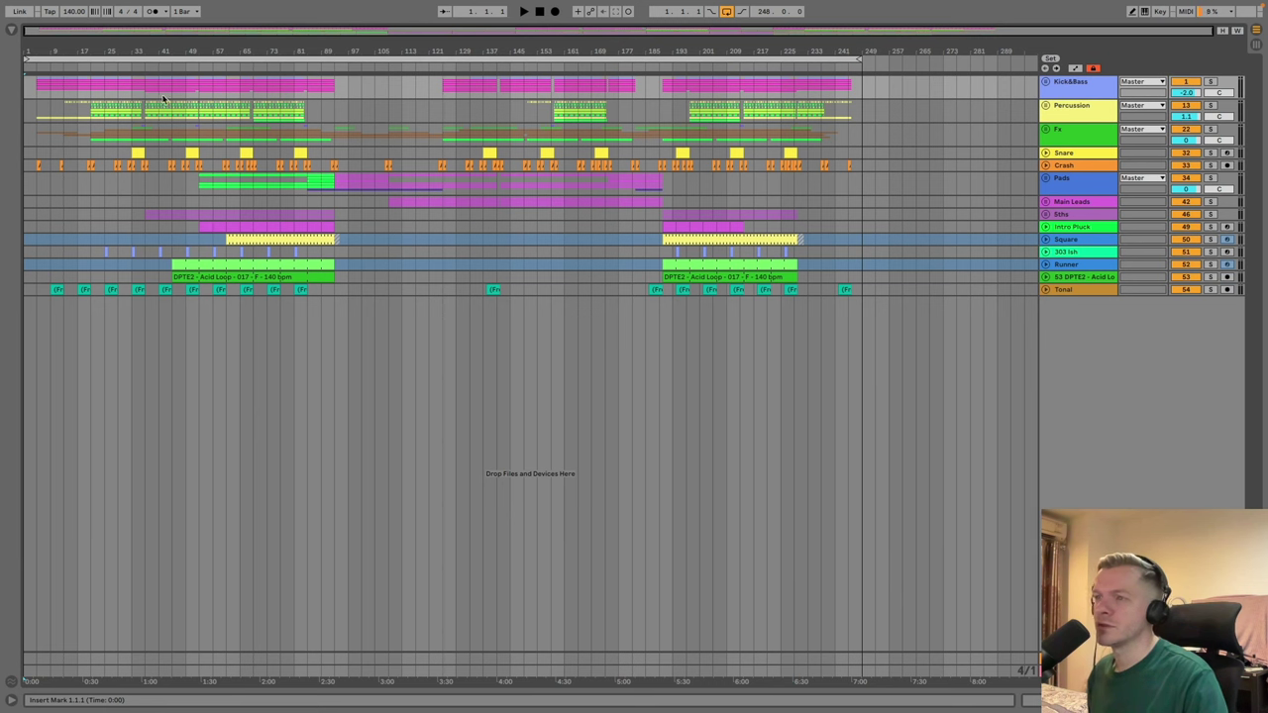
Step: Place the insert marker at bar 33 so playback starts there
{"action": "left_click", "coordinate": [133, 88]}
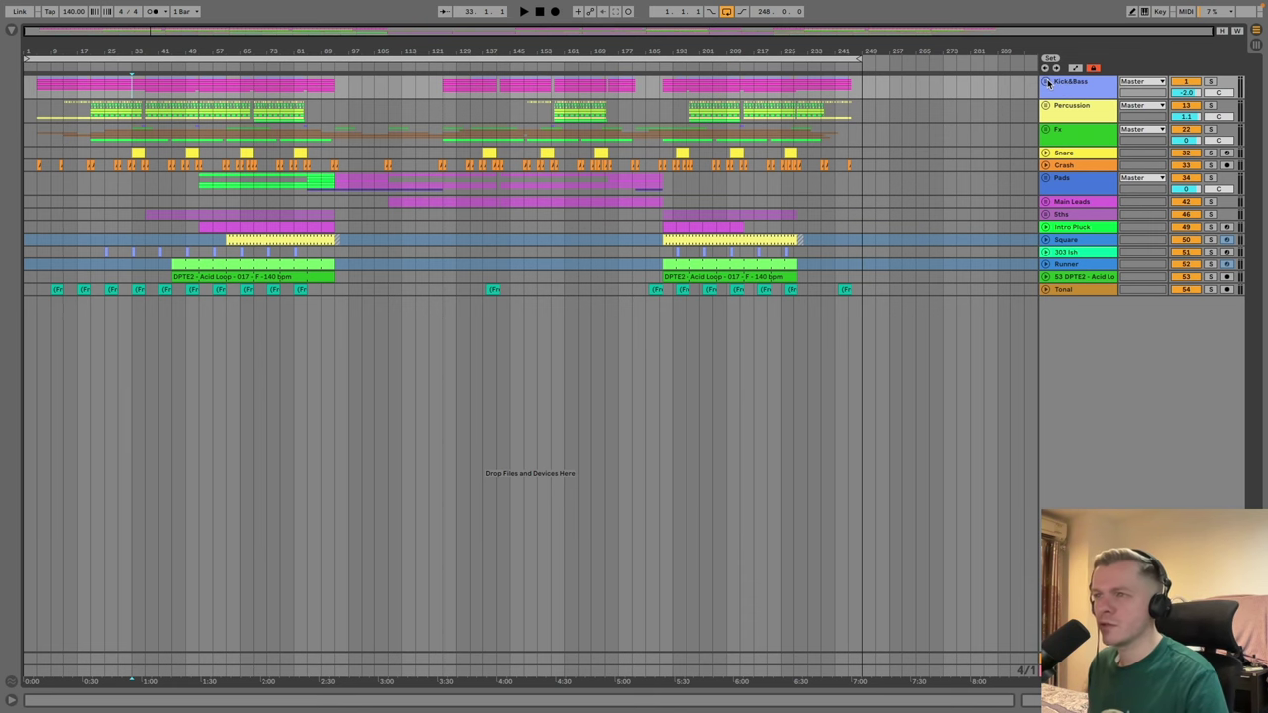
Step: Select and unfold Kick&Bass to reveal its tracks and its FabFilter Saturn and EQ Eight chain
{"action": "left_click", "coordinate": [1047, 84]}
{"action": "double_click", "coordinate": [1064, 99]}
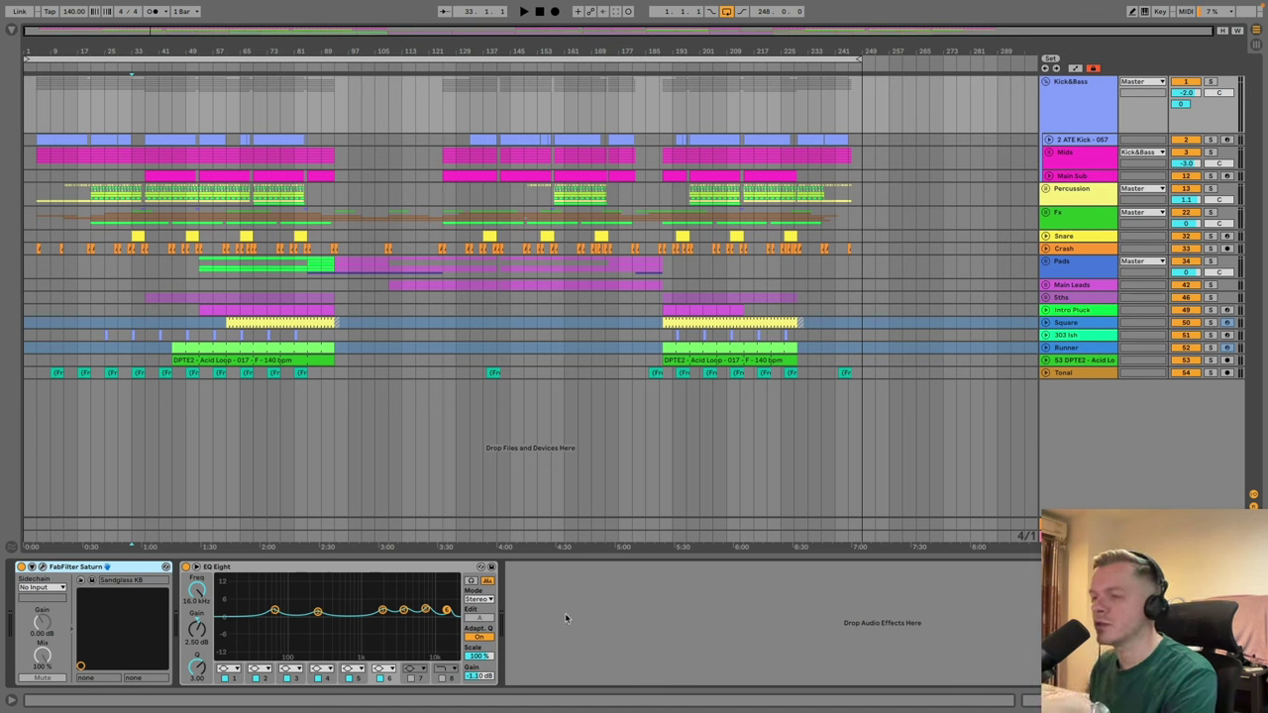
{"action": "left_click", "coordinate": [339, 572]}
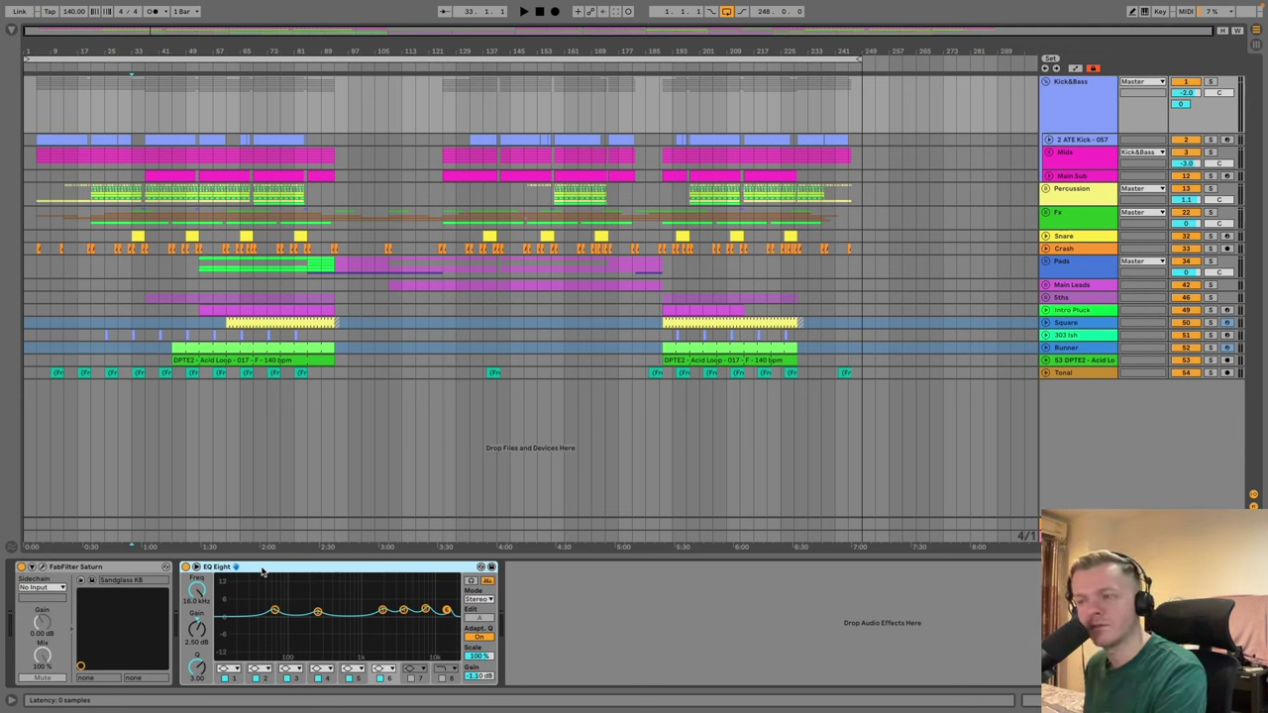
{"action": "left_click", "coordinate": [111, 569]}
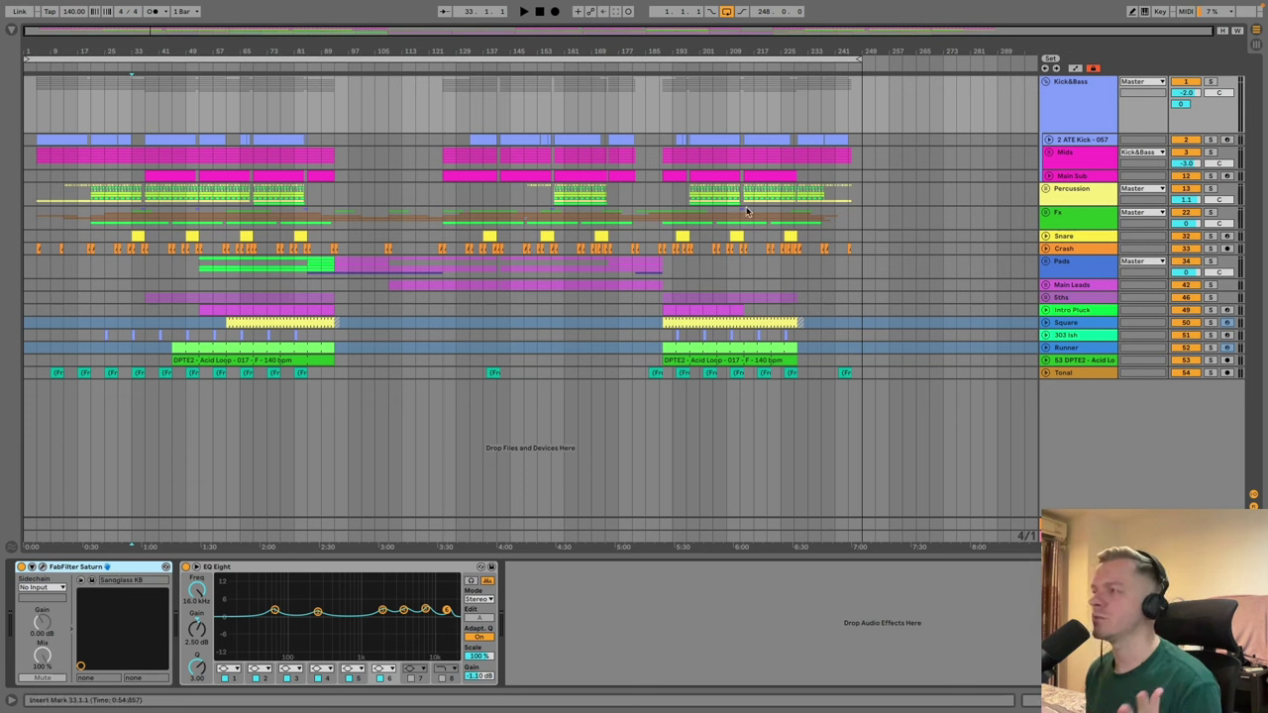
{"action": "left_click", "coordinate": [1075, 131]}
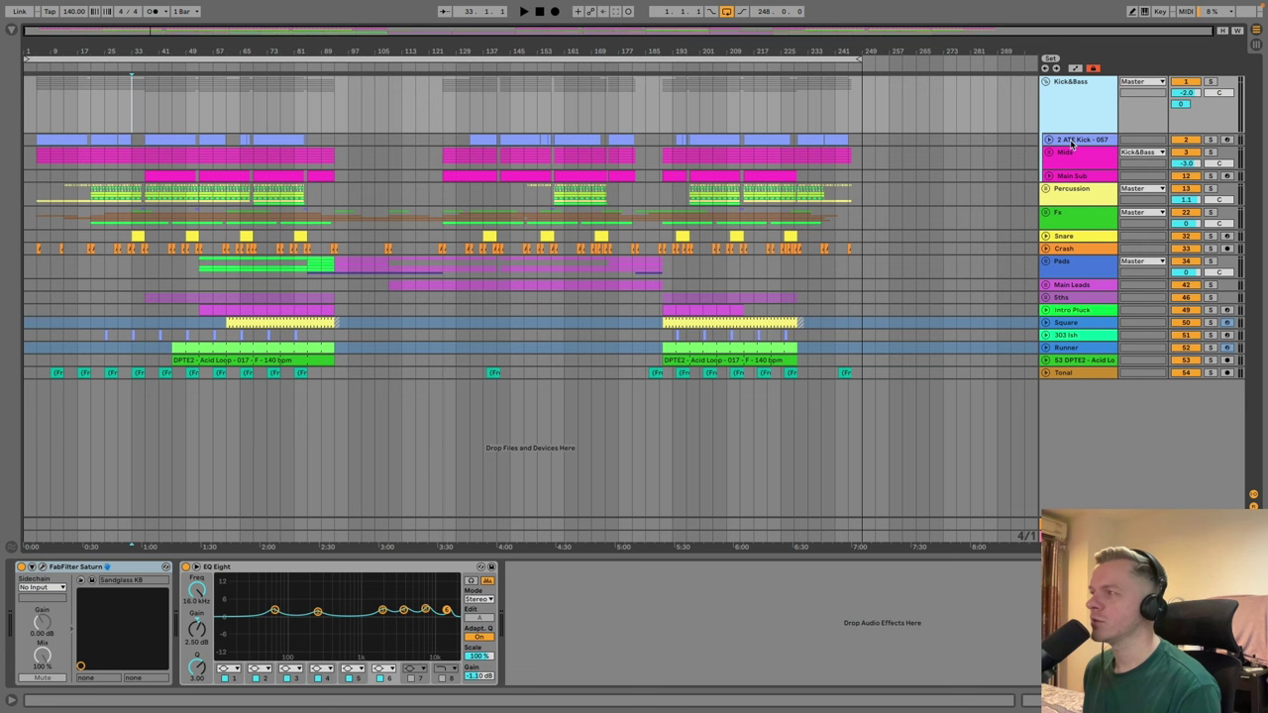
{"action": "left_click", "coordinate": [1074, 140]}
Step: Unfold the Mids, Rolling Mids and Dry Mids groups and view the 6 Sylenth1 track's devices
{"action": "left_click", "coordinate": [1065, 156]}
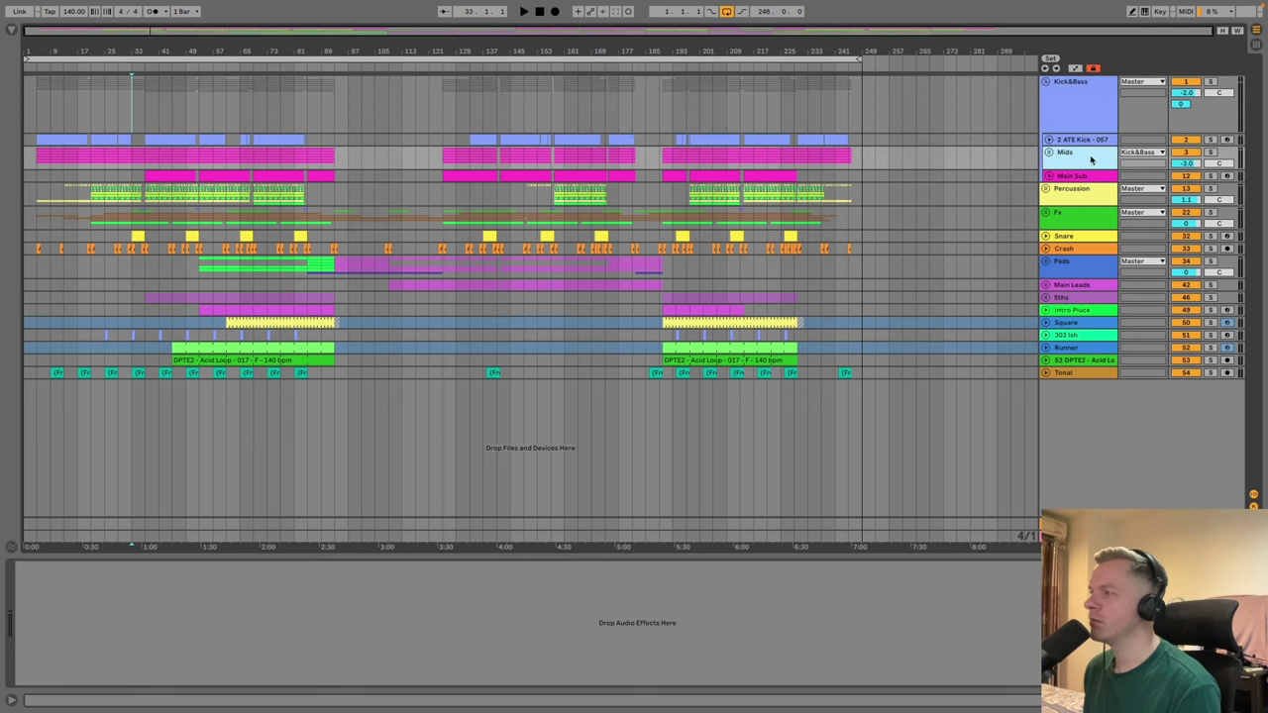
{"action": "left_click", "coordinate": [1050, 154]}
{"action": "left_click", "coordinate": [1085, 211]}
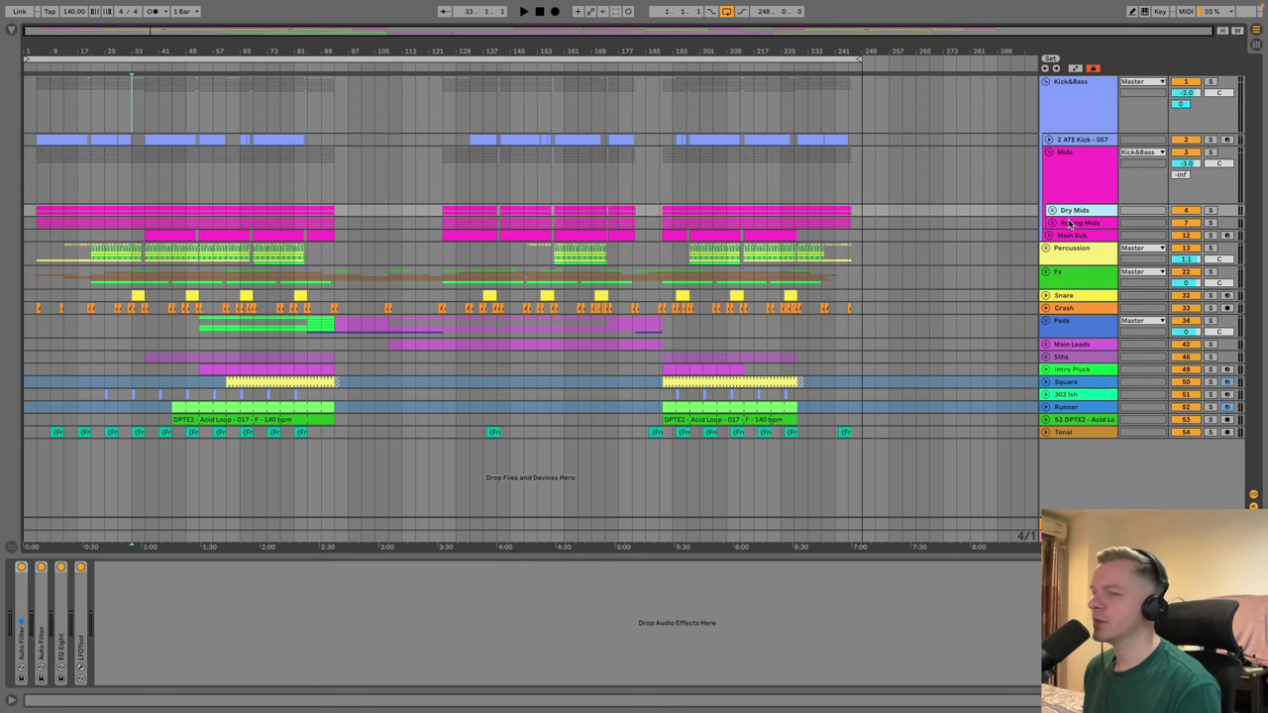
{"action": "left_click", "coordinate": [1069, 224]}
{"action": "left_click", "coordinate": [1053, 224]}
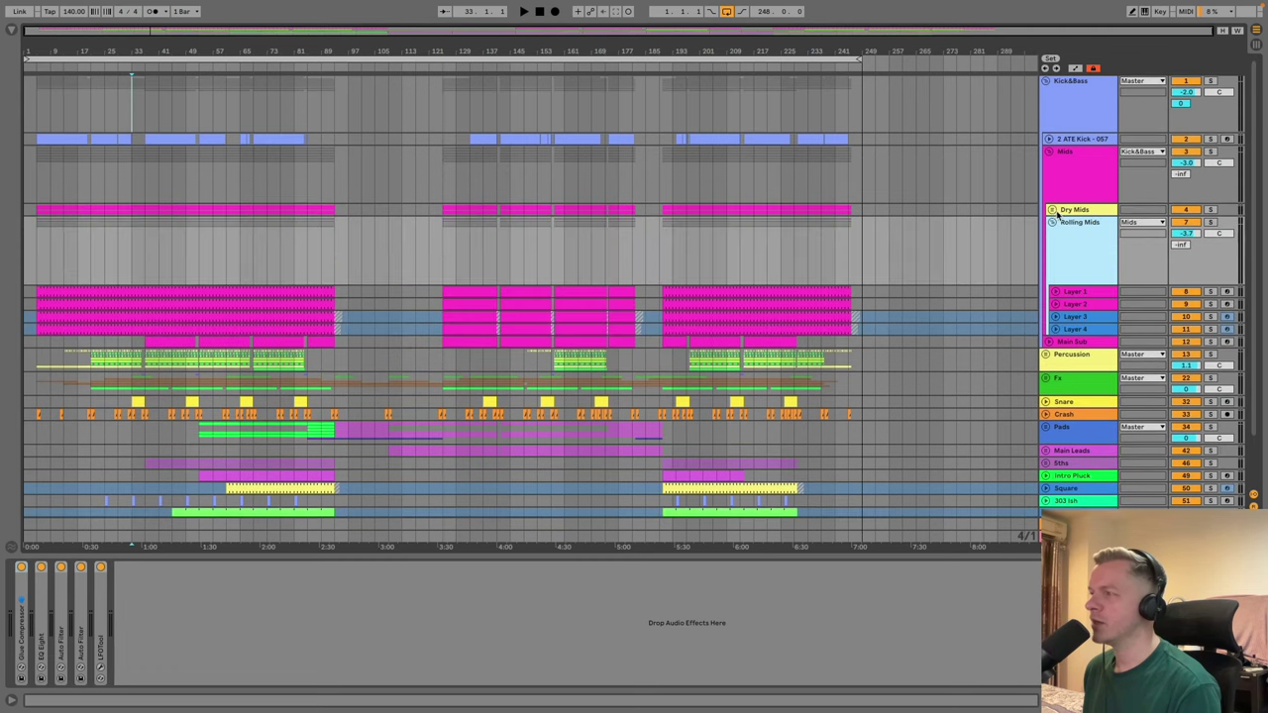
{"action": "left_click", "coordinate": [1051, 211]}
{"action": "scroll", "coordinate": [1060, 213], "scroll_direction": "down", "scroll_amount": 3}
{"action": "left_click", "coordinate": [1079, 208]}
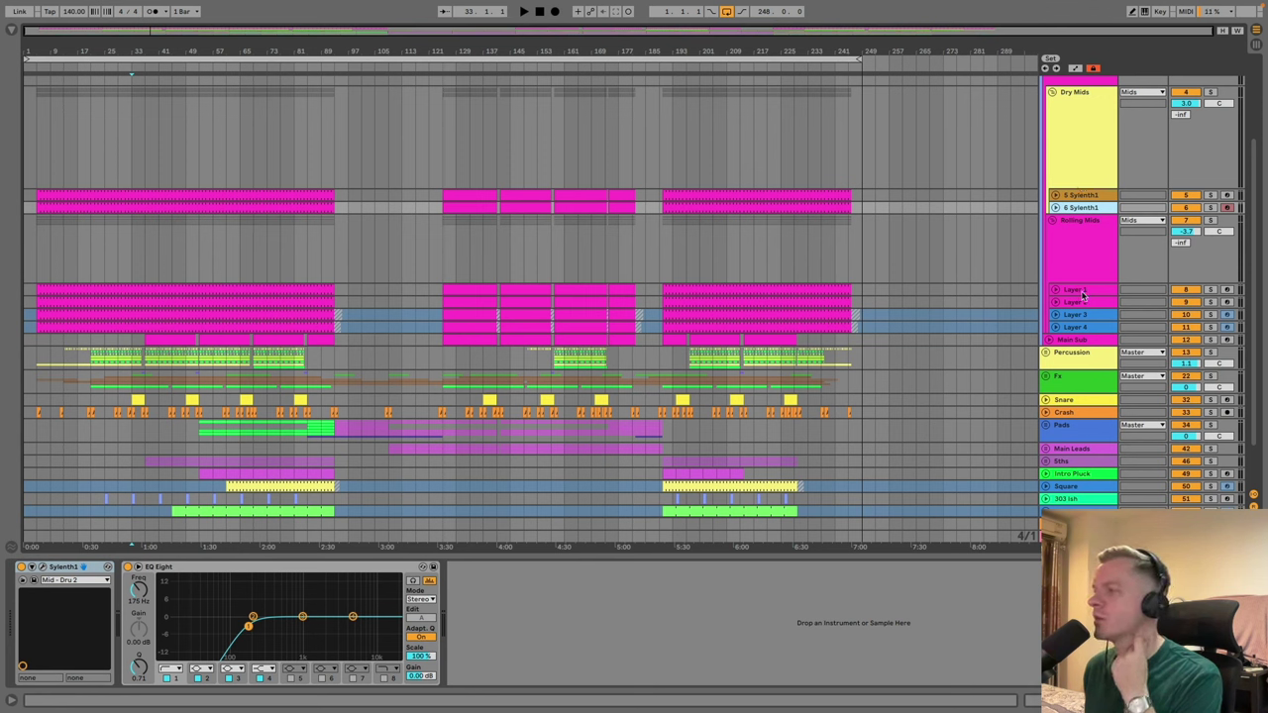
Step: Check Layer 1's EQ Eight, expand the Rolling Mids Glue Compressor, then fold Rolling Mids
{"action": "left_click", "coordinate": [1083, 292]}
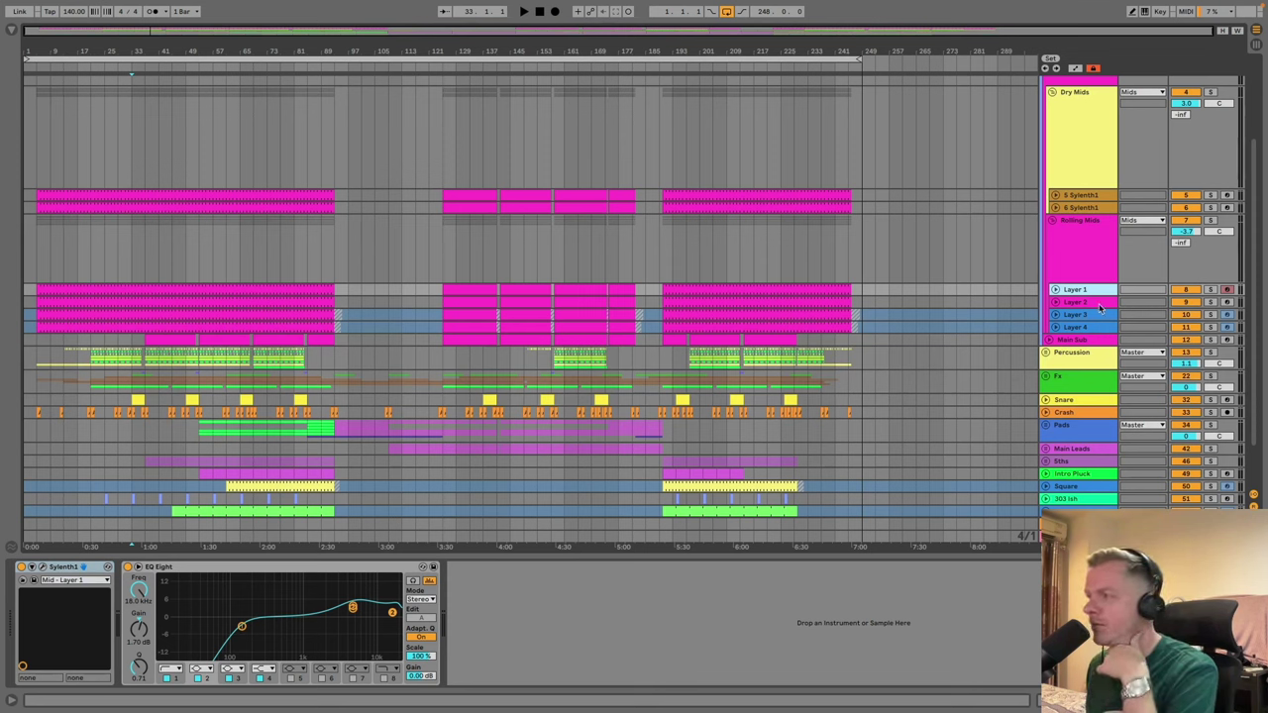
{"action": "left_click", "coordinate": [1095, 255]}
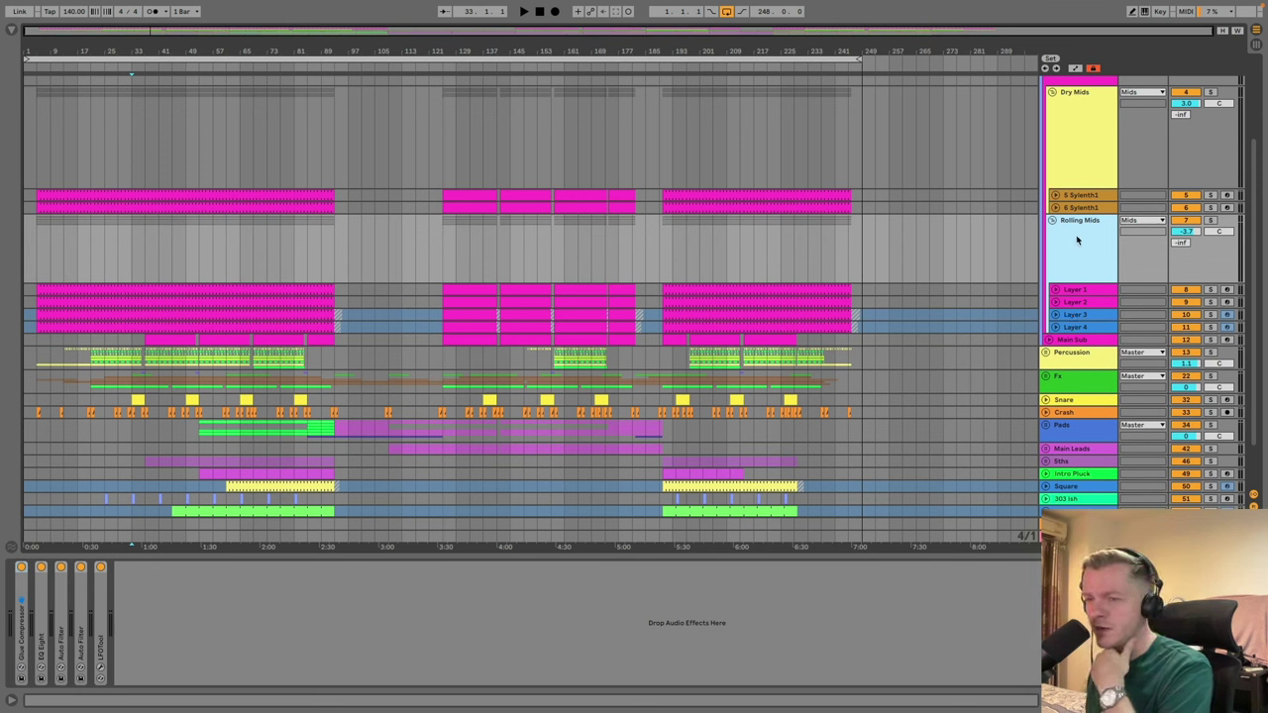
{"action": "double_click", "coordinate": [24, 593]}
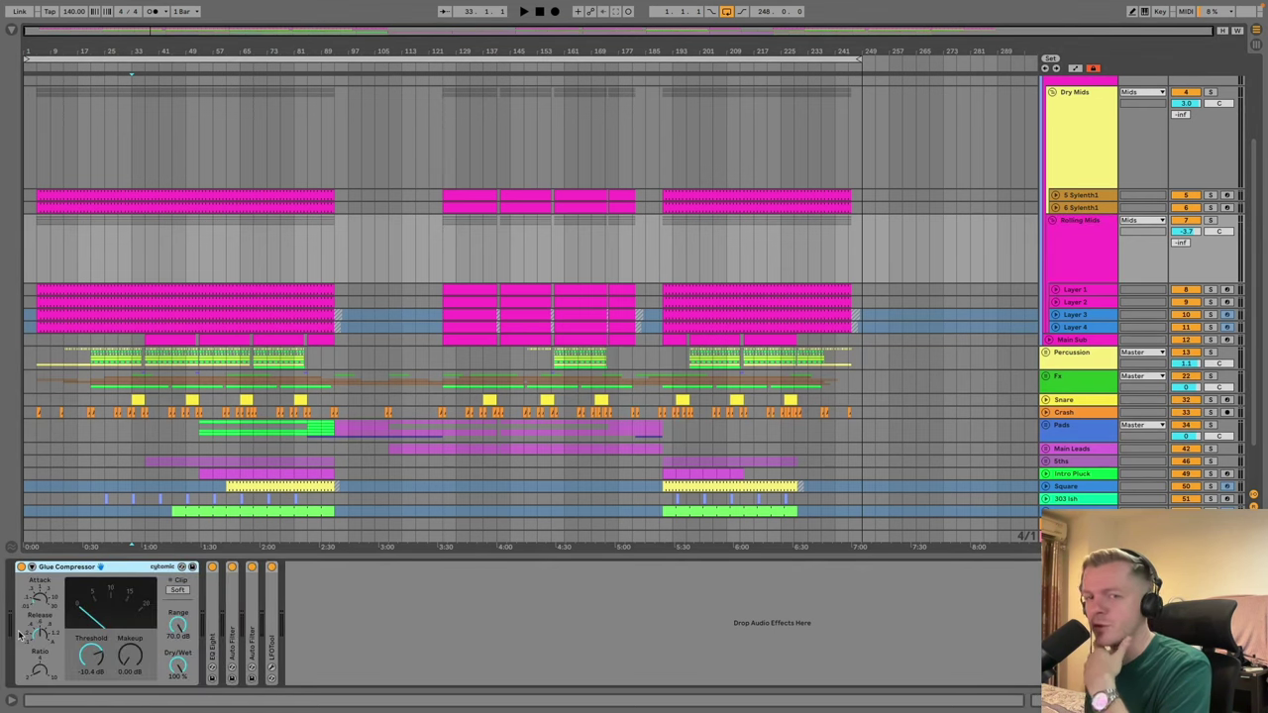
{"action": "left_click", "coordinate": [1095, 260]}
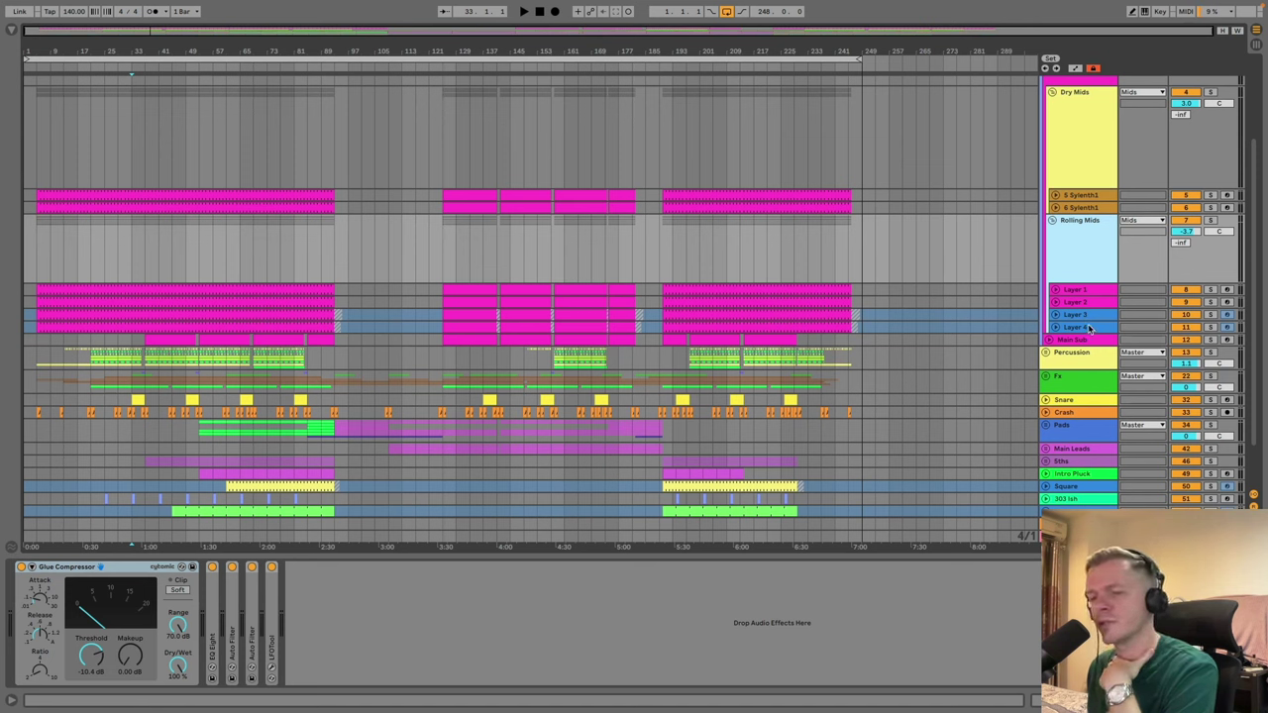
{"action": "left_click", "coordinate": [1053, 220]}
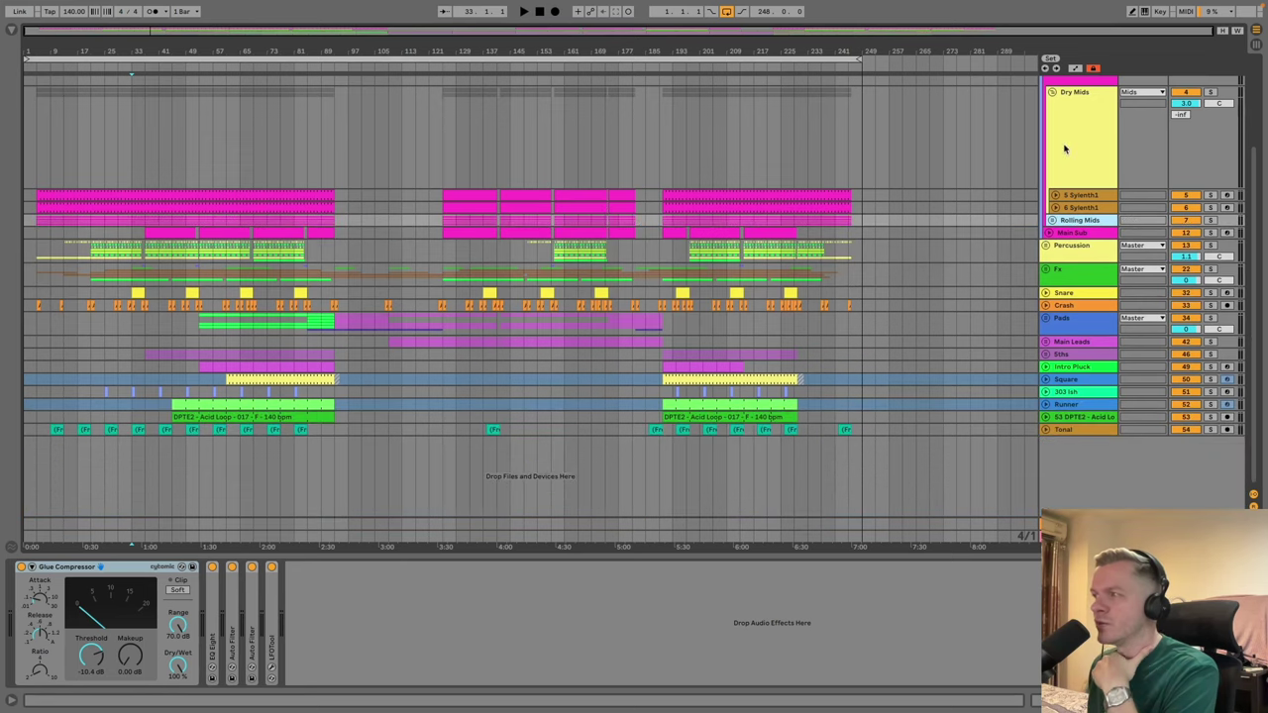
Step: Fold Dry Mids, read Main Sub's EQ Eight band 3 around 100 Hz, then select Mids
{"action": "left_click", "coordinate": [1053, 92]}
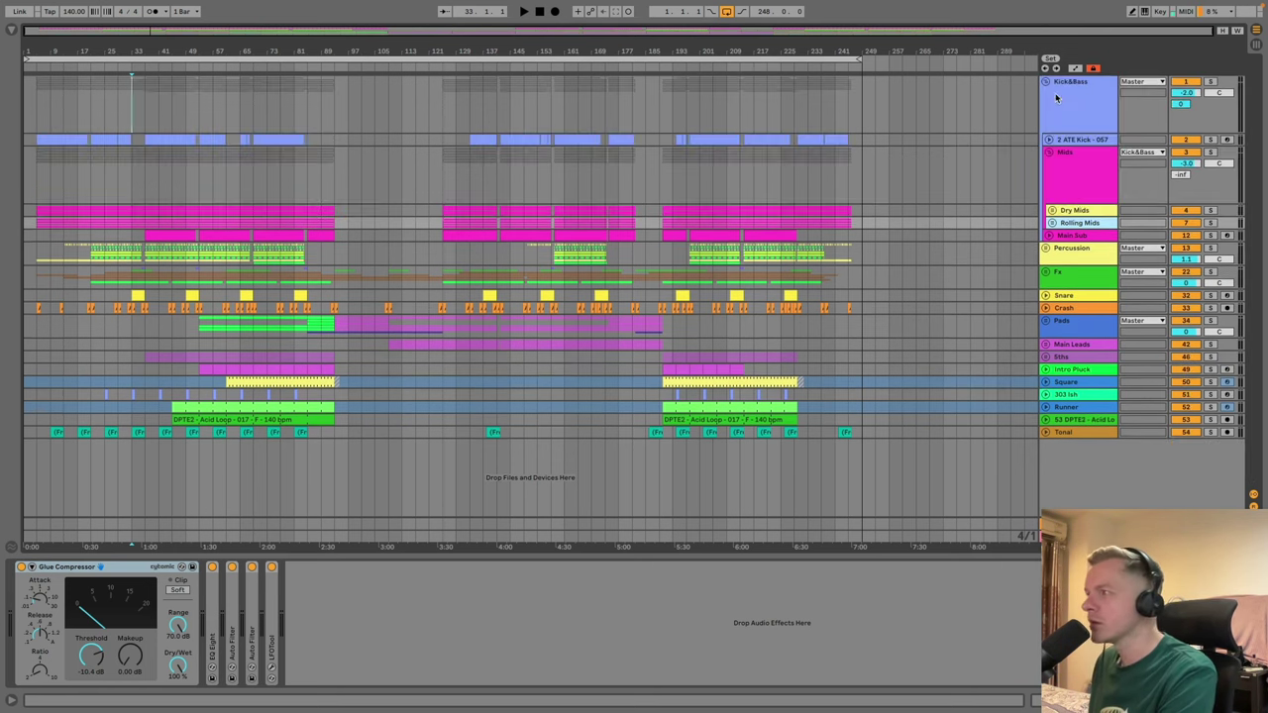
{"action": "left_click", "coordinate": [1075, 235]}
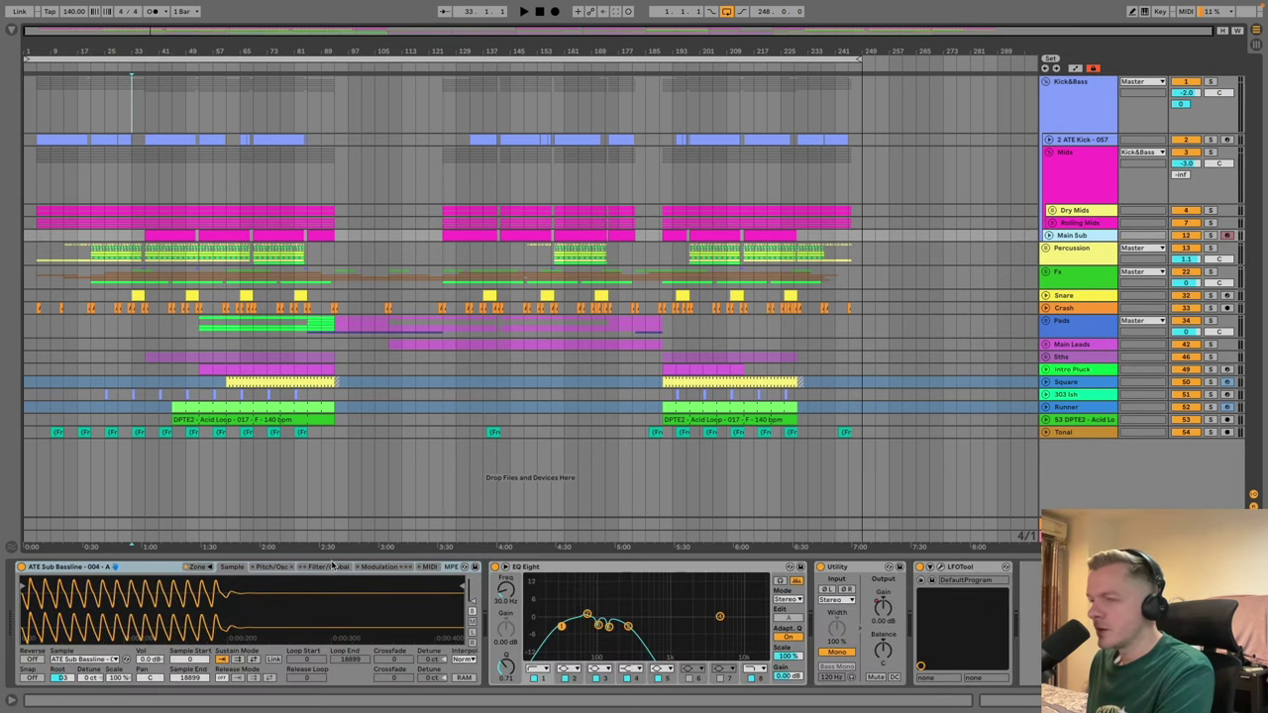
{"action": "left_click", "coordinate": [619, 608]}
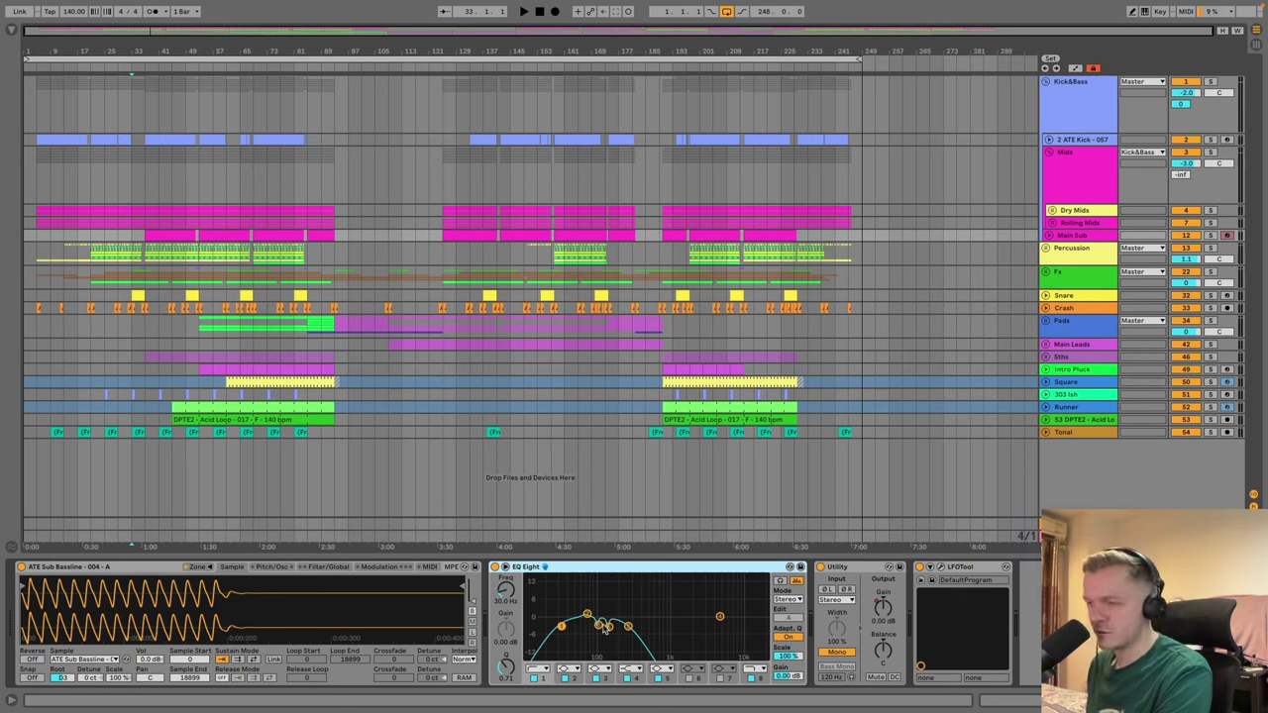
{"action": "left_click", "coordinate": [579, 679]}
{"action": "left_click", "coordinate": [598, 680]}
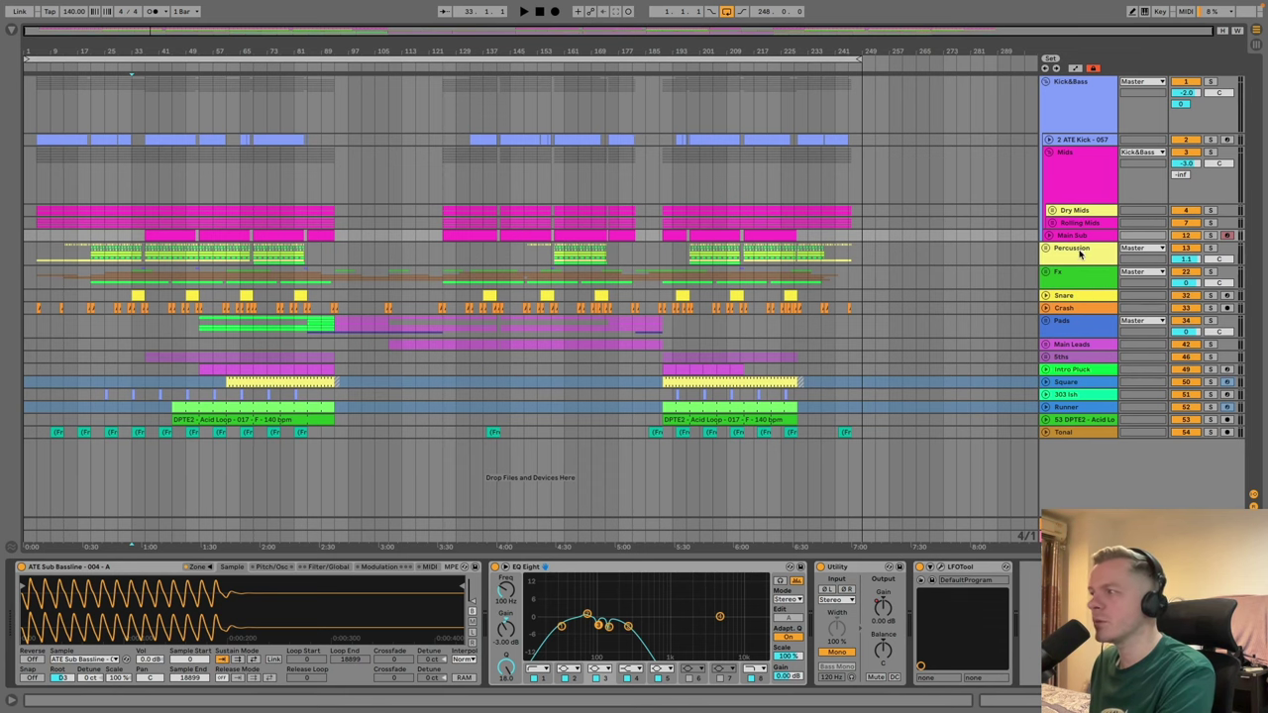
{"action": "left_click", "coordinate": [1079, 255]}
{"action": "left_click", "coordinate": [1052, 145]}
Step: Fold Mids and unfold the Percussion group to list its drum tracks
{"action": "left_click", "coordinate": [1051, 152]}
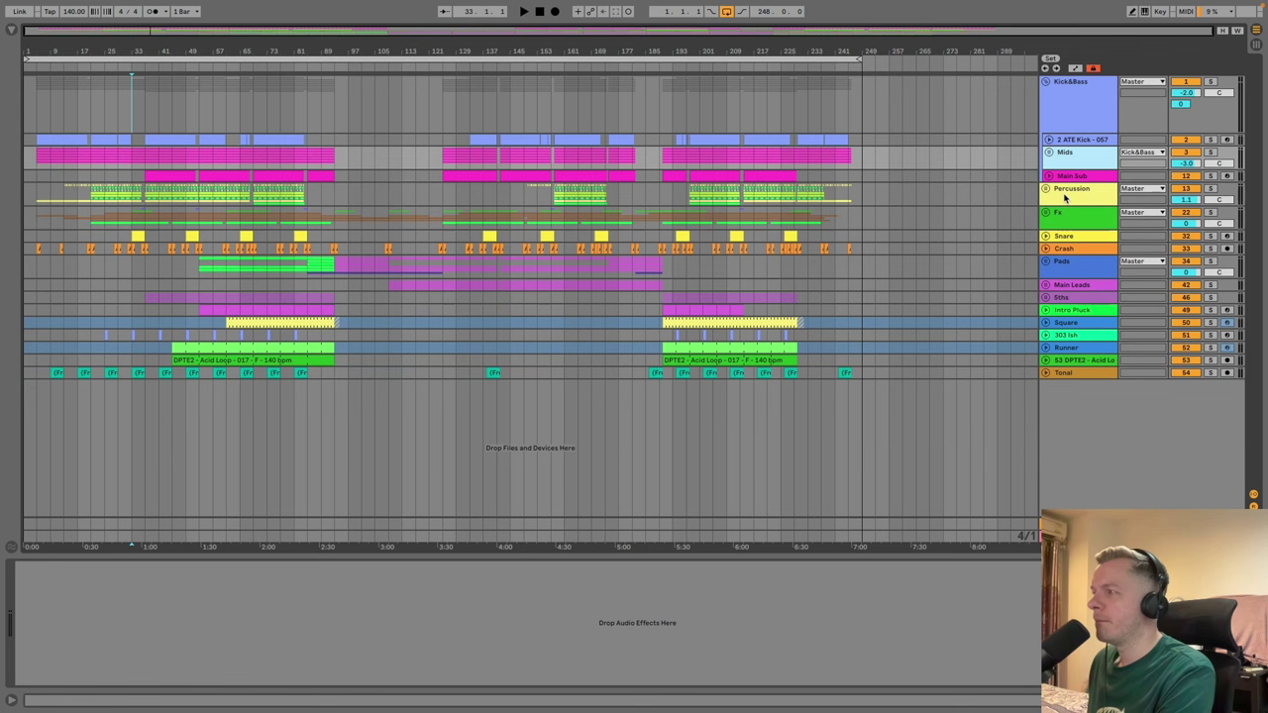
{"action": "left_click", "coordinate": [1049, 190]}
{"action": "left_click", "coordinate": [1046, 189]}
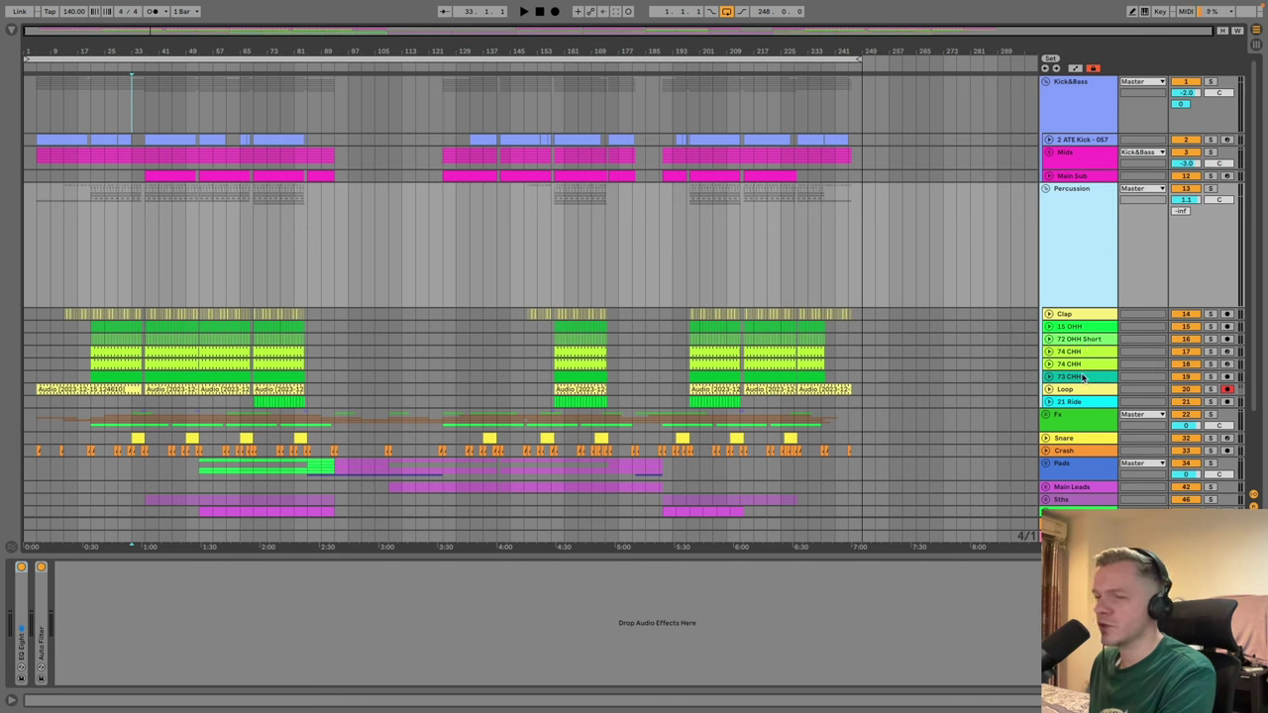
Step: Review the OHH, CHH, Loop and Ride tracks' devices, then fold Percussion closed
{"action": "left_click", "coordinate": [1075, 326]}
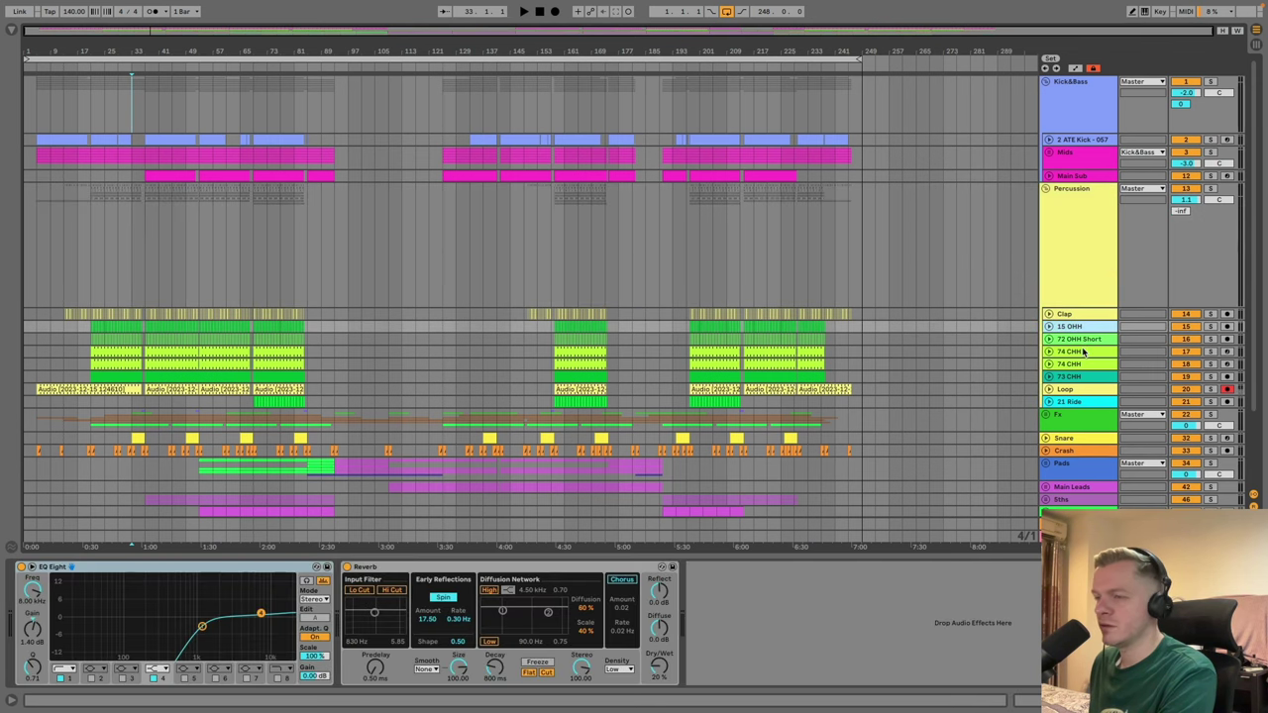
{"action": "left_click", "coordinate": [1081, 340]}
{"action": "left_click", "coordinate": [1084, 363]}
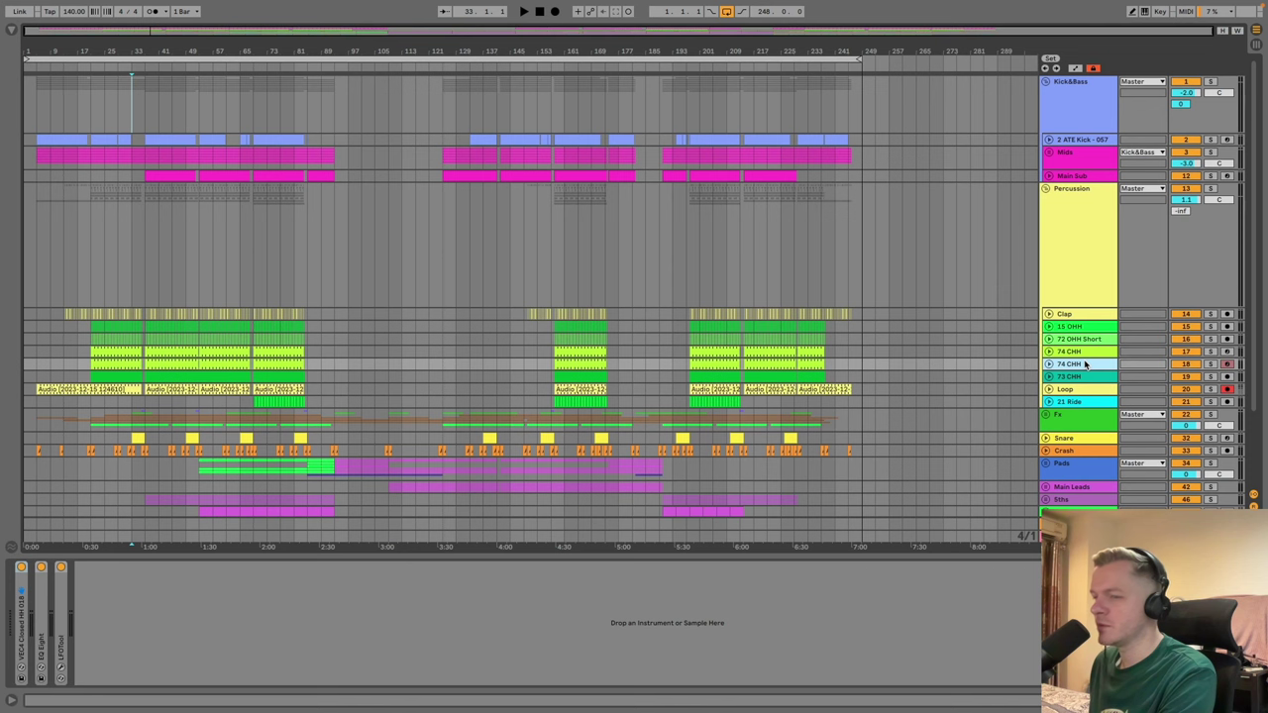
{"action": "left_click", "coordinate": [1086, 377]}
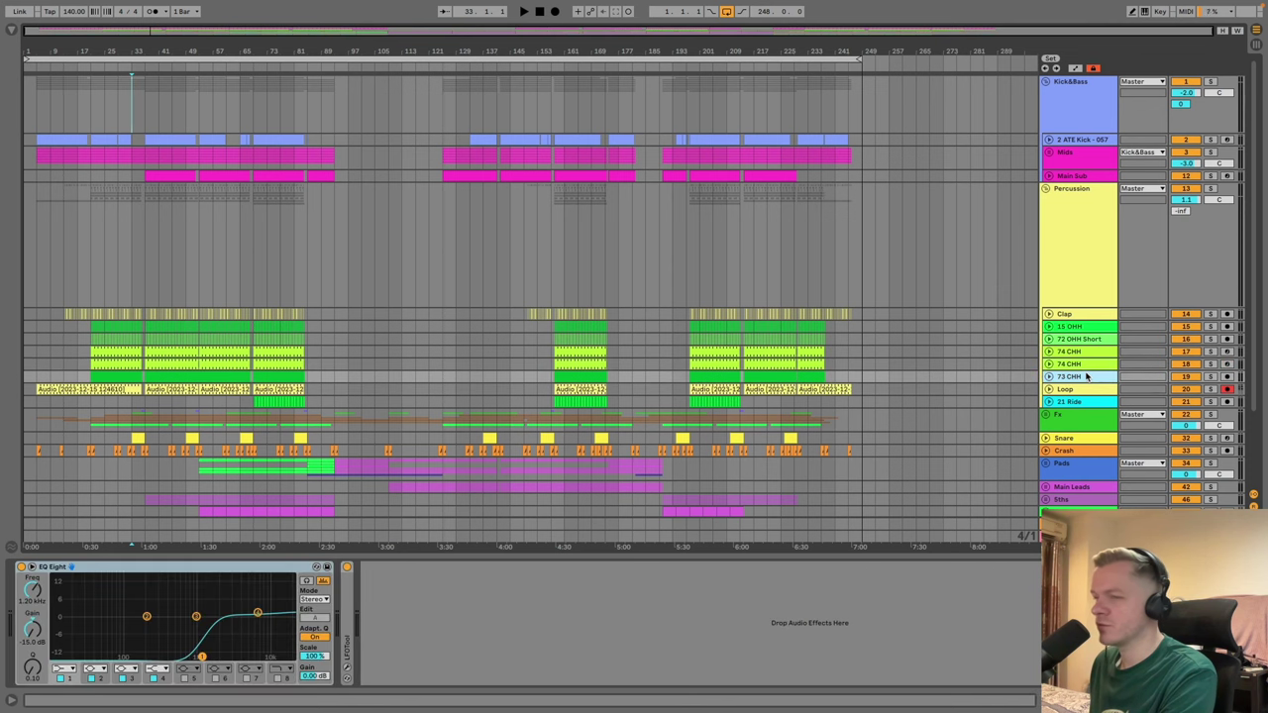
{"action": "left_click", "coordinate": [1086, 389]}
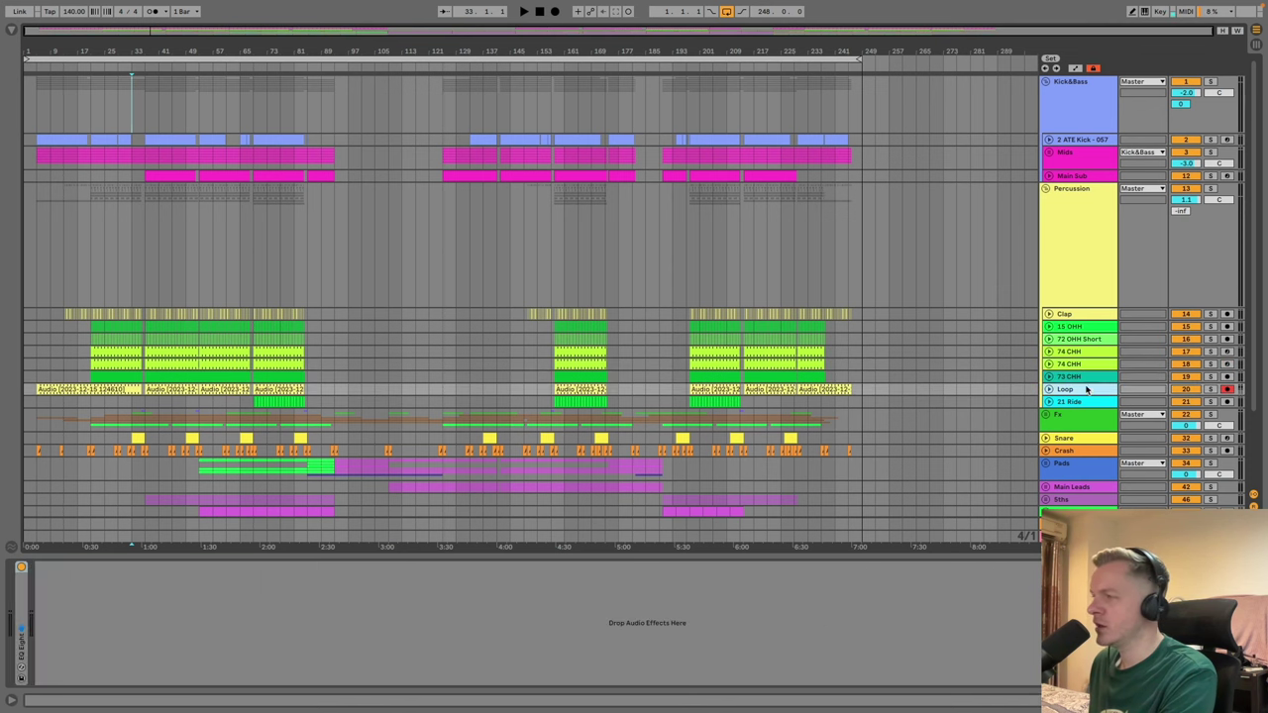
{"action": "left_click", "coordinate": [1086, 402]}
{"action": "left_click", "coordinate": [1082, 258]}
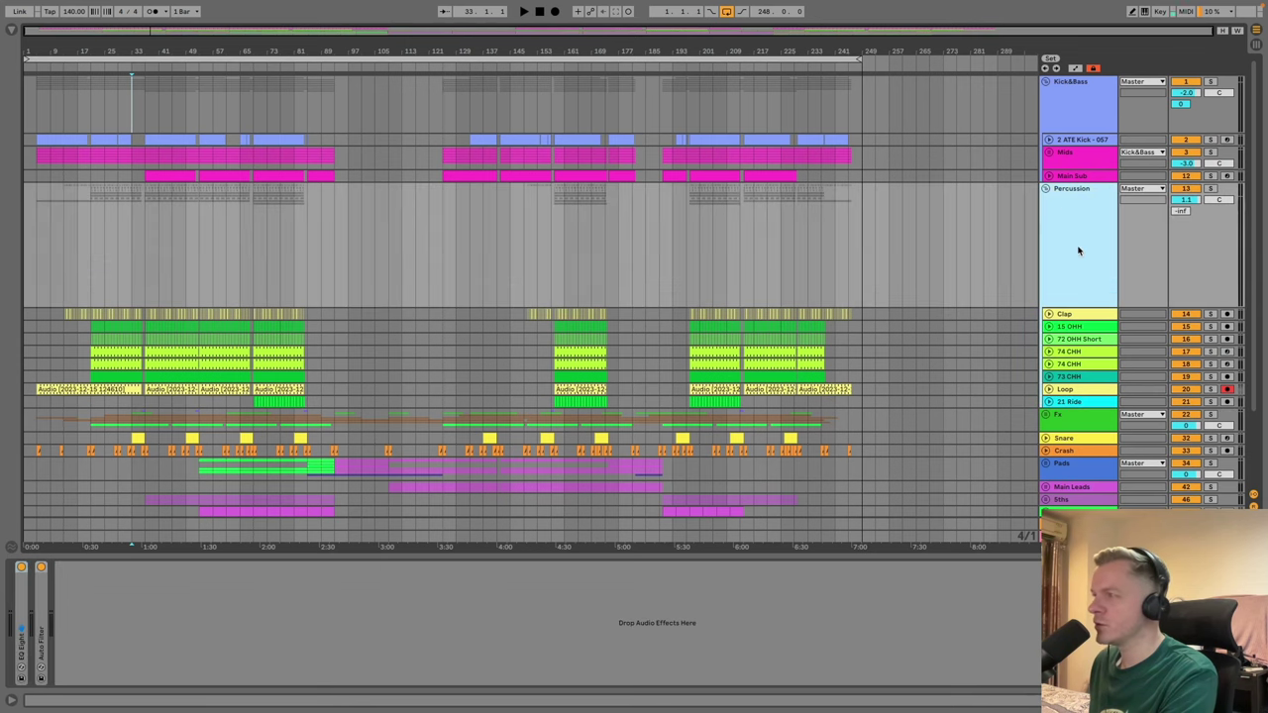
{"action": "left_click", "coordinate": [1047, 188]}
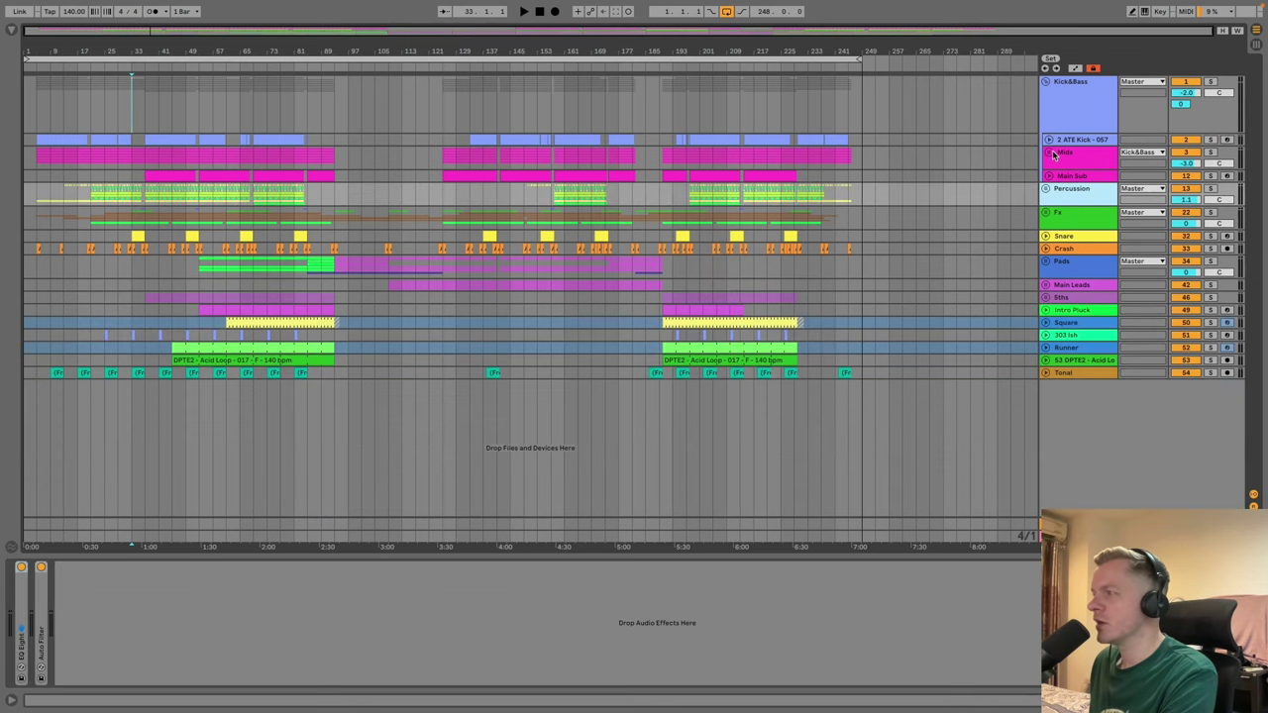
{"action": "left_click", "coordinate": [1049, 153]}
{"action": "left_click", "coordinate": [1047, 82]}
{"action": "left_click", "coordinate": [1057, 136]}
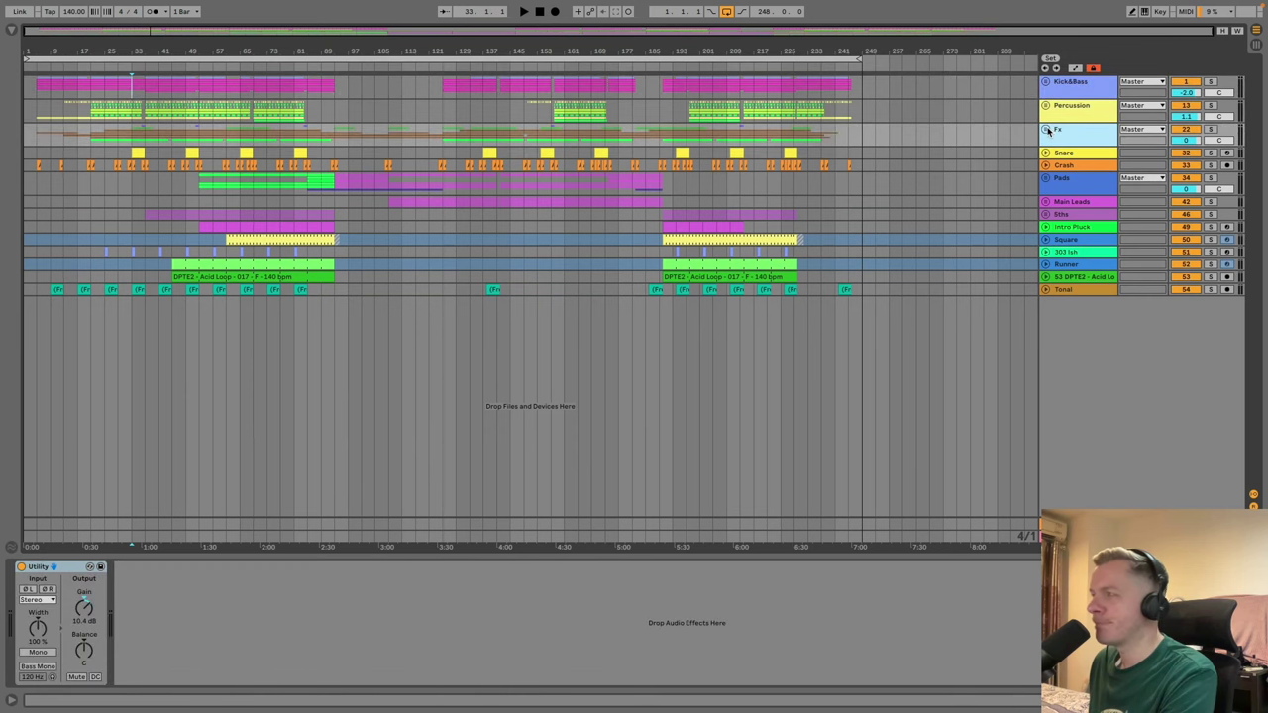
{"action": "left_click", "coordinate": [1049, 131]}
{"action": "left_click", "coordinate": [1088, 269]}
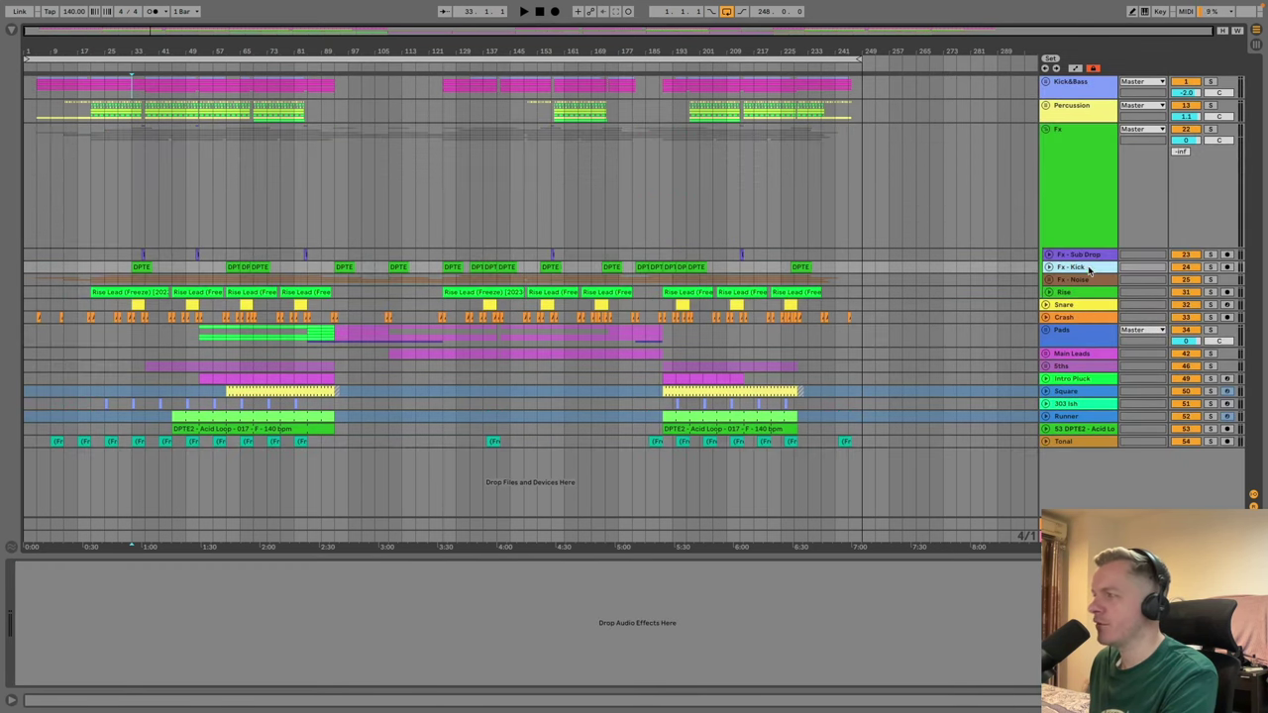
{"action": "left_click", "coordinate": [1085, 280]}
{"action": "left_click_drag", "start_coordinate": [1048, 284], "coordinate": [1050, 107]}
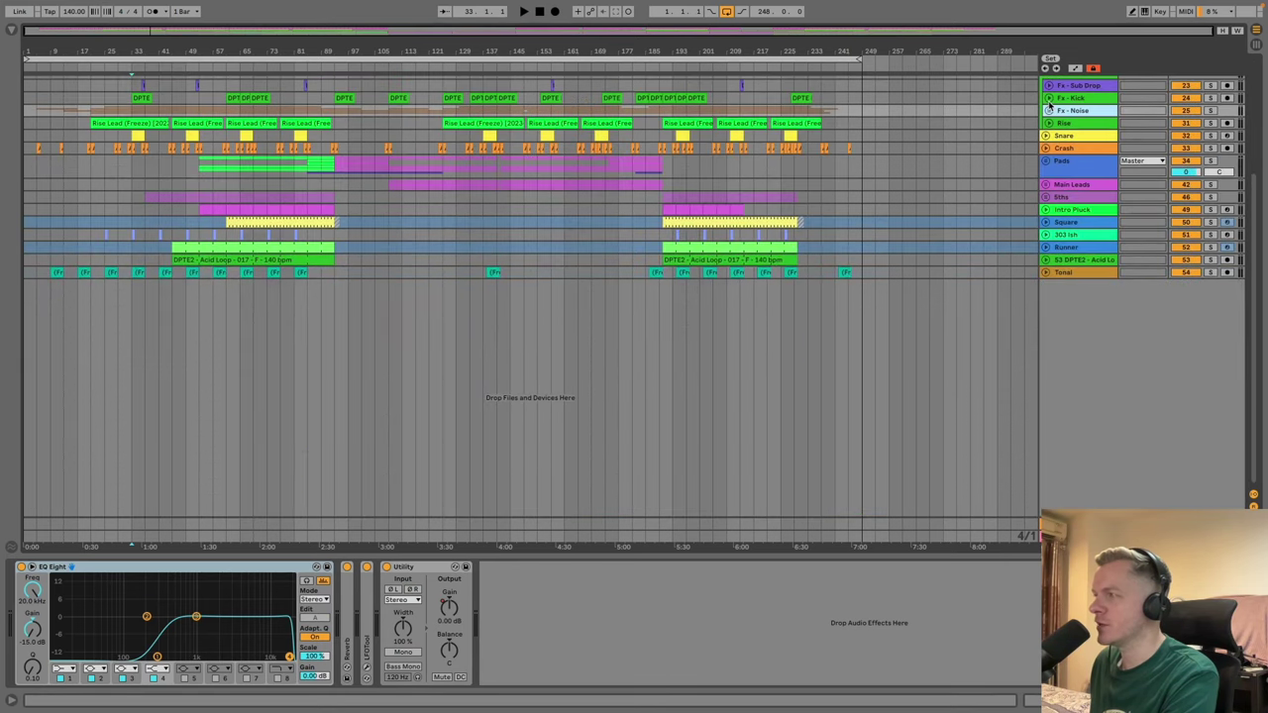
{"action": "left_click", "coordinate": [1048, 110]}
{"action": "left_click", "coordinate": [1053, 372]}
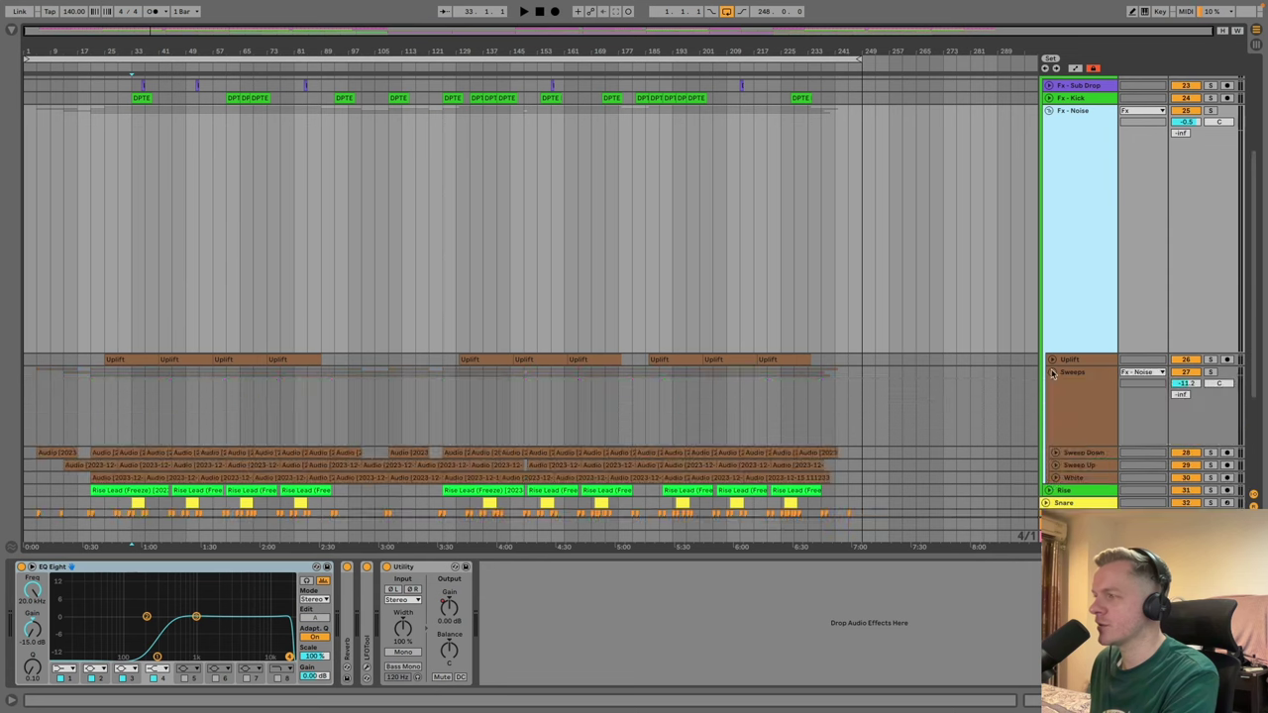
{"action": "left_click", "coordinate": [1063, 359]}
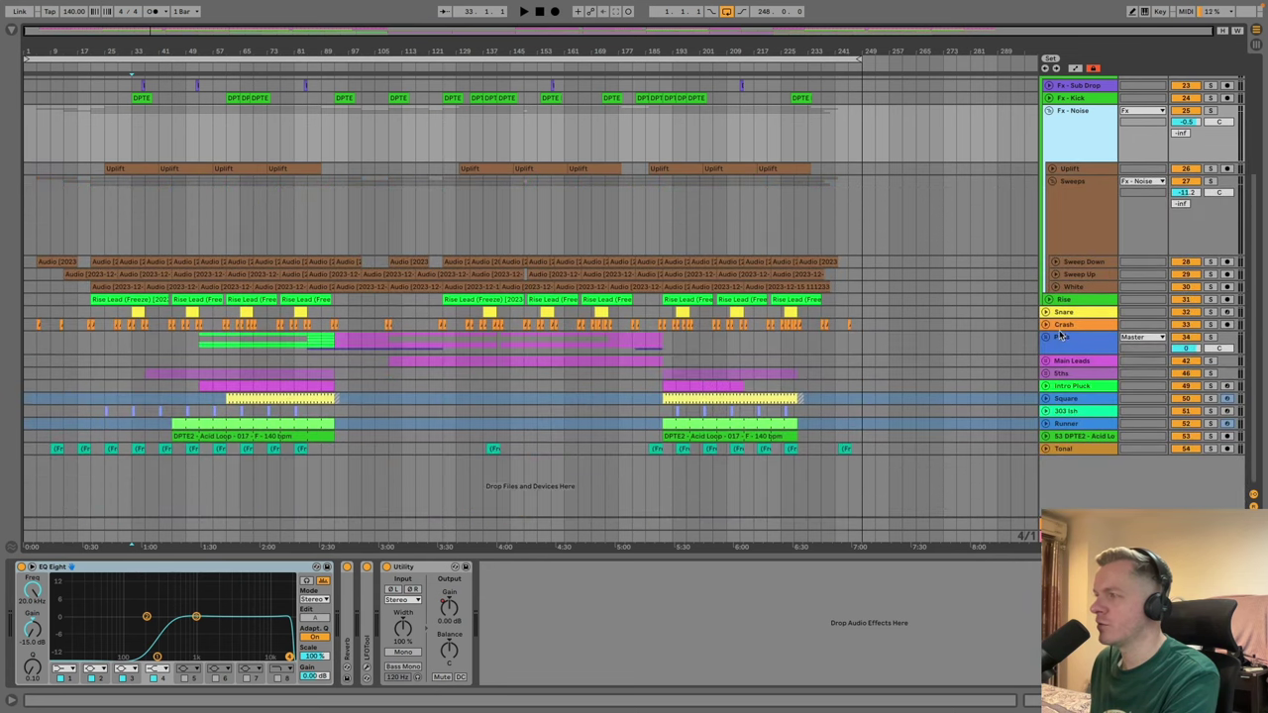
{"action": "left_click", "coordinate": [1056, 288]}
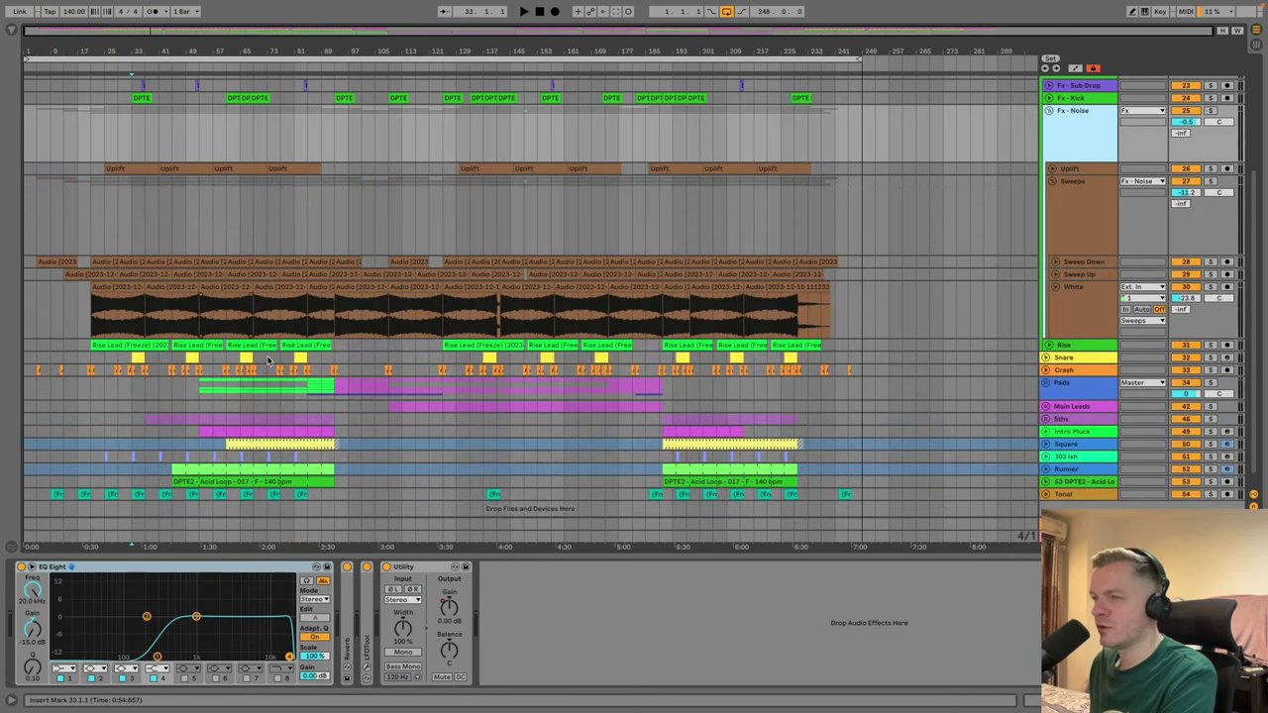
{"action": "left_click", "coordinate": [1056, 289]}
{"action": "left_click", "coordinate": [1066, 183]}
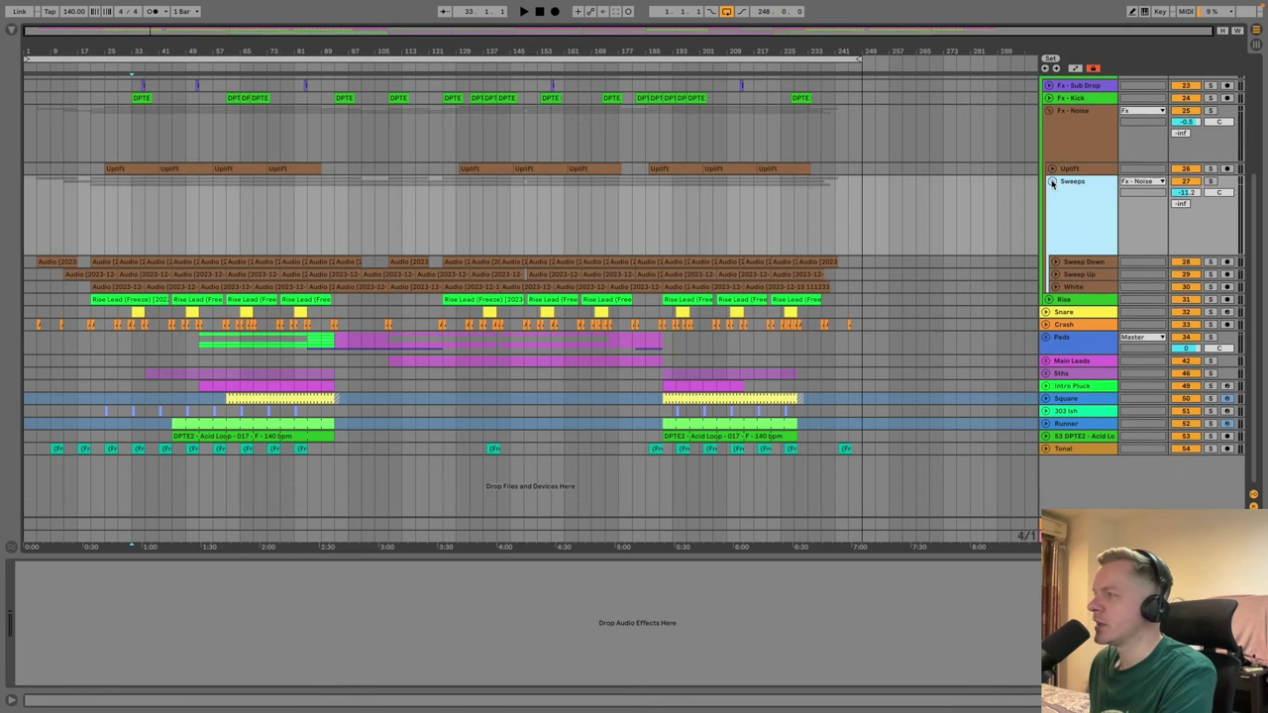
{"action": "left_click", "coordinate": [1052, 181]}
{"action": "left_click", "coordinate": [1056, 120]}
{"action": "scroll", "coordinate": [1052, 117], "scroll_direction": "up", "scroll_amount": 3}
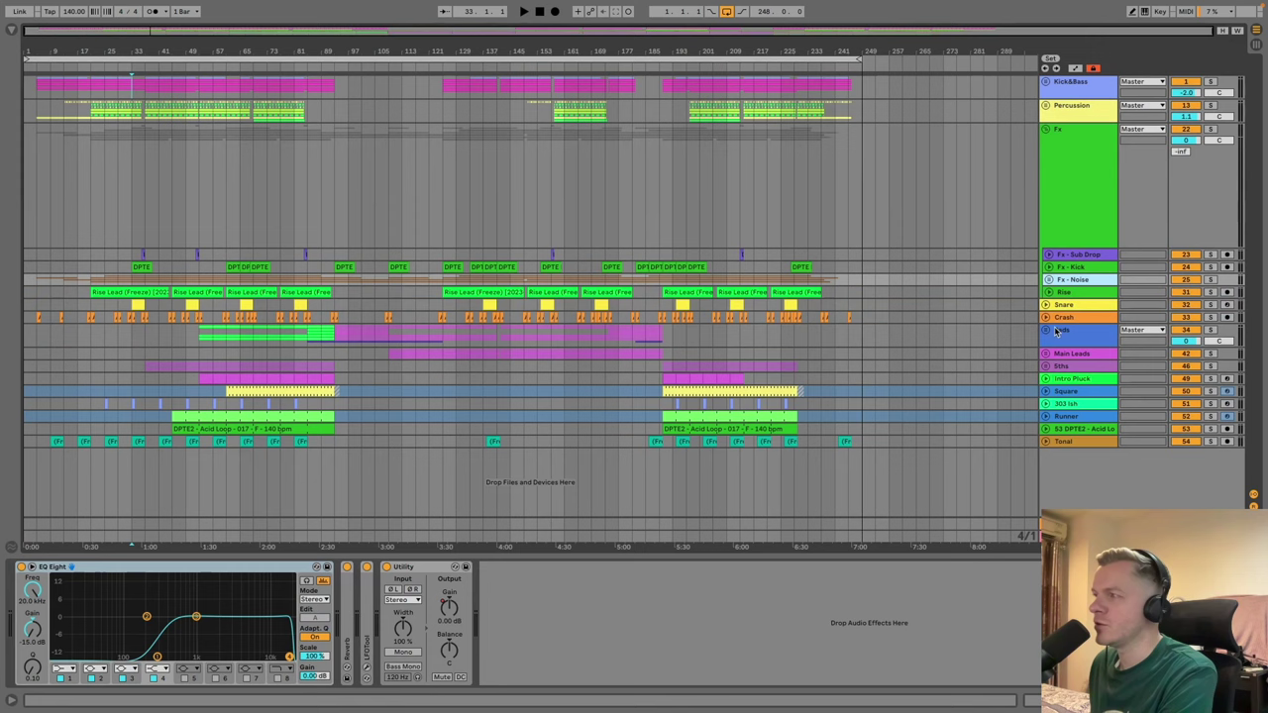
{"action": "left_click", "coordinate": [1045, 132]}
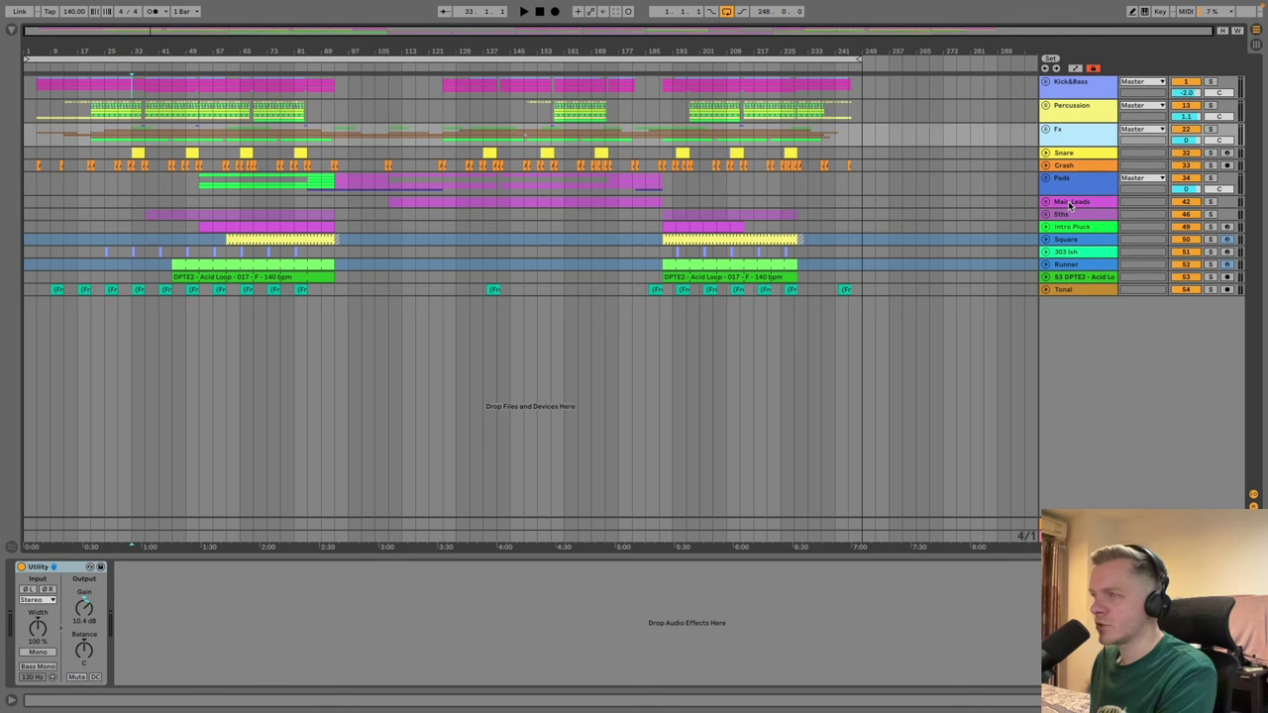
Step: Review the Snare, Crash, Pads and Main Leads devices, then fold Pads and Main Leads back
{"action": "left_click", "coordinate": [1060, 153]}
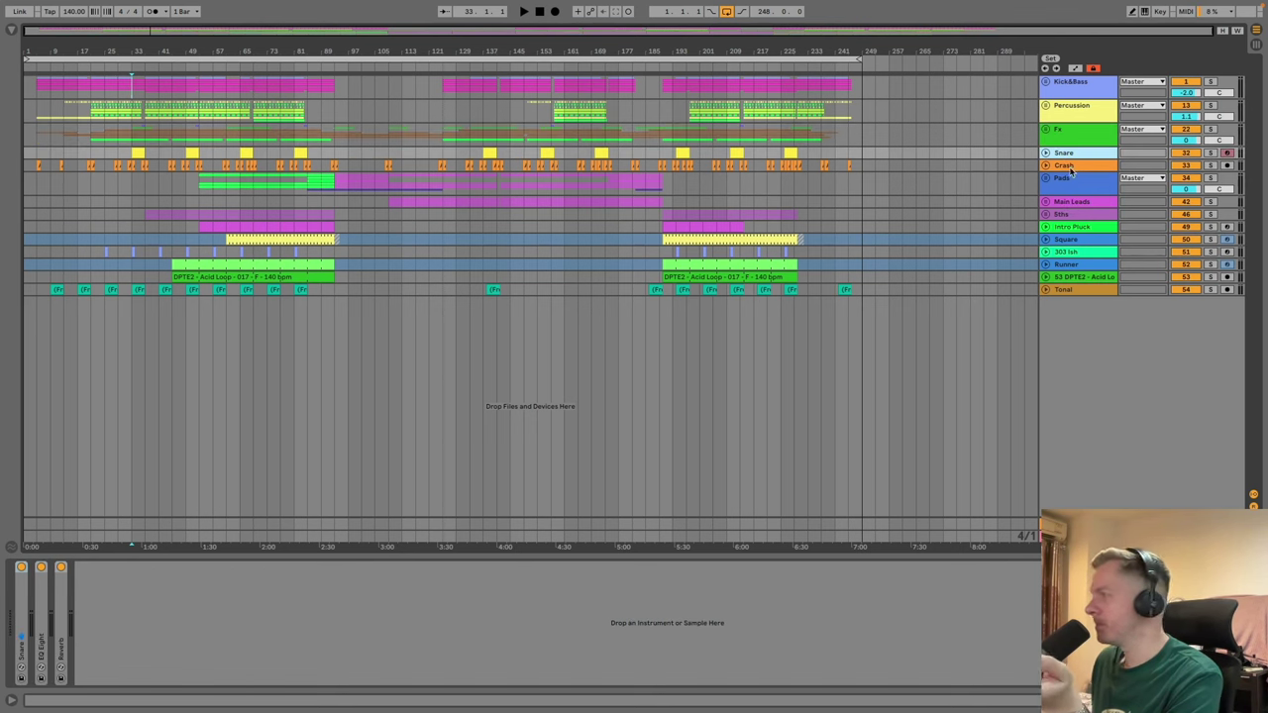
{"action": "left_click", "coordinate": [1068, 165]}
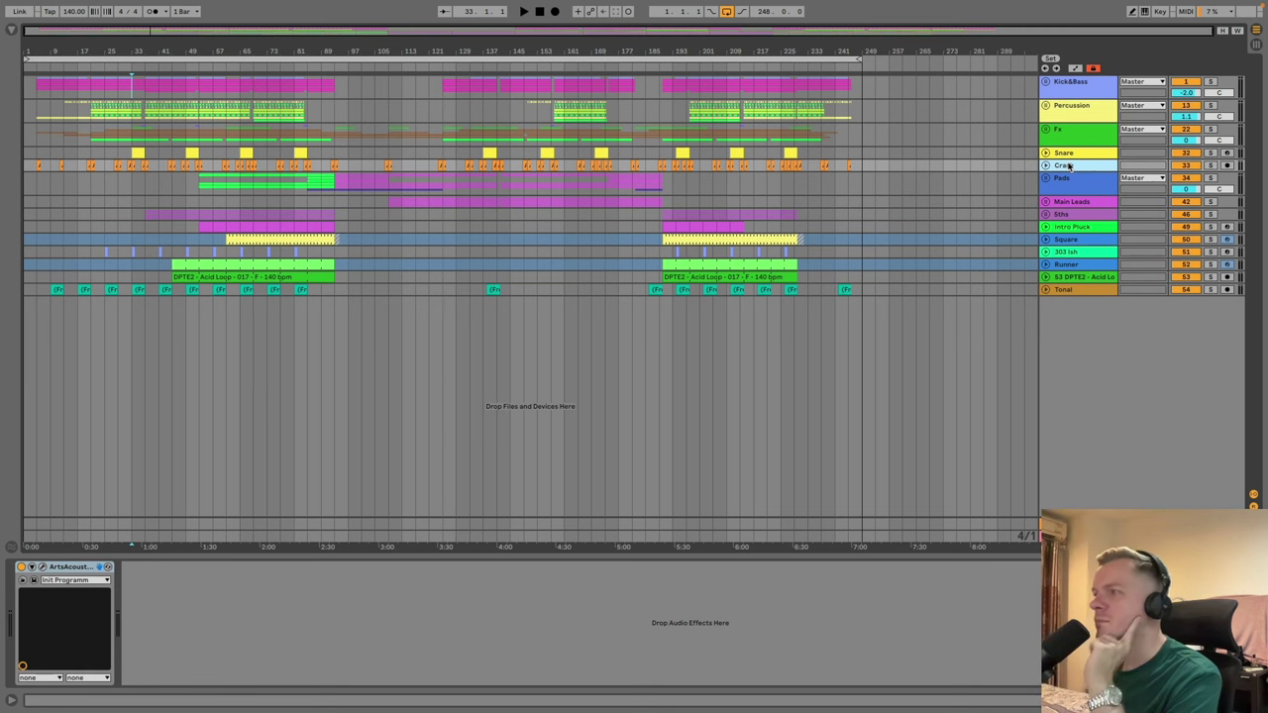
{"action": "left_click", "coordinate": [1068, 180]}
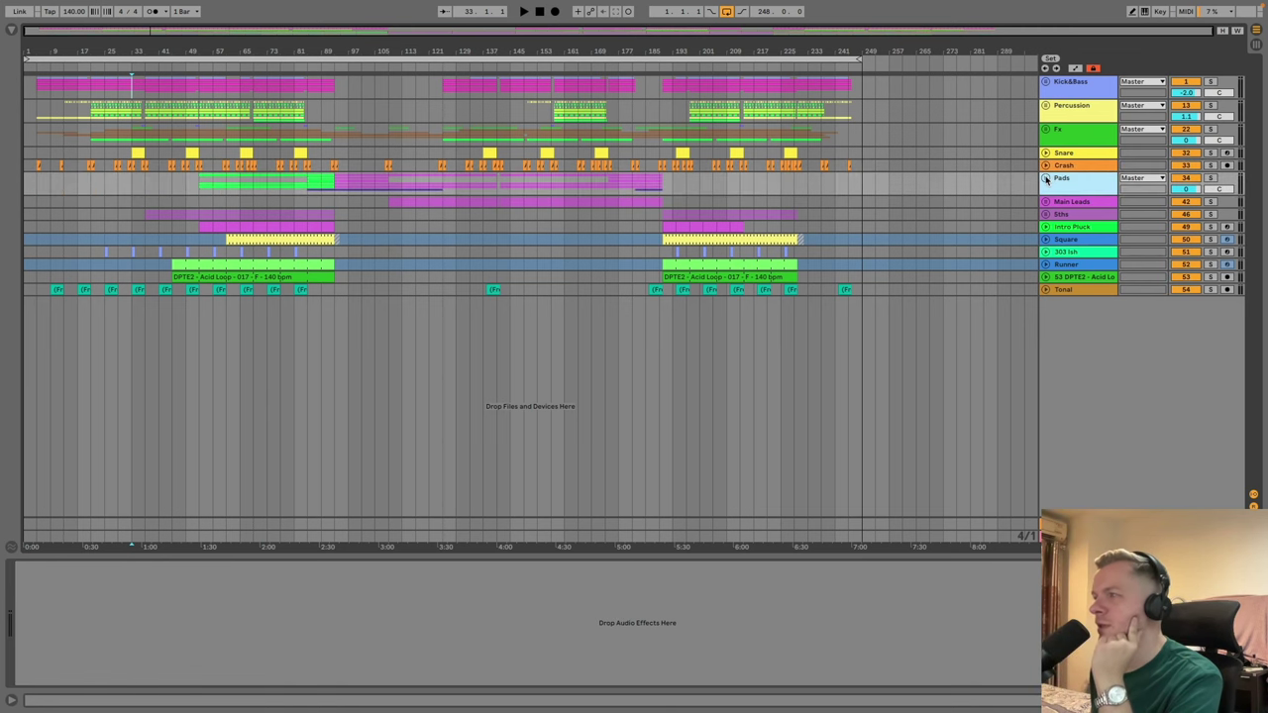
{"action": "left_click", "coordinate": [1045, 178]}
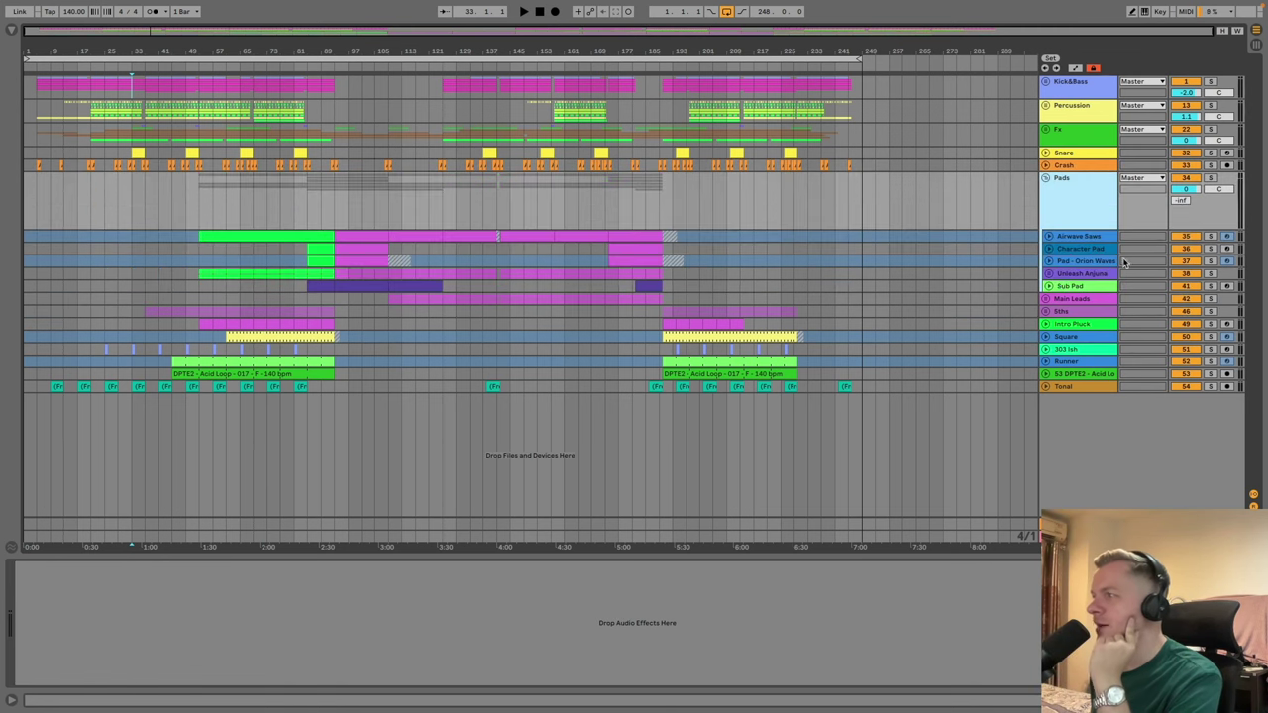
{"action": "left_click", "coordinate": [1046, 299]}
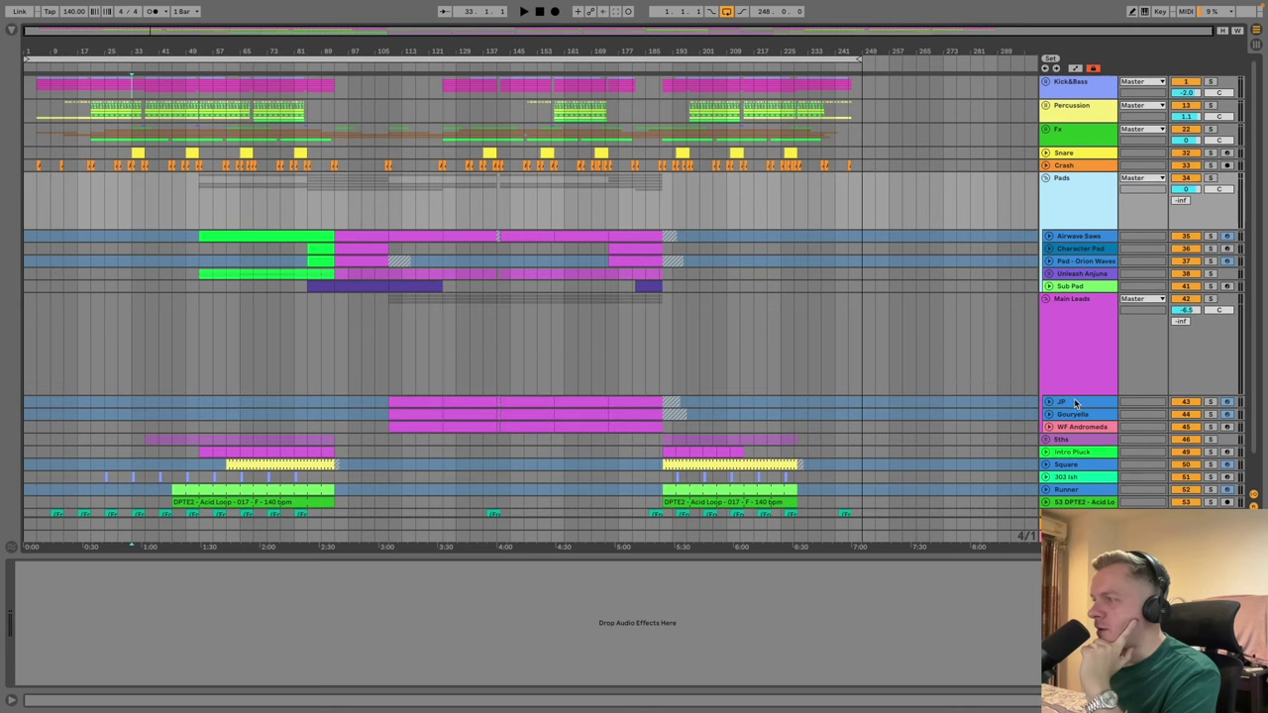
{"action": "left_click", "coordinate": [1049, 315]}
{"action": "left_click", "coordinate": [1046, 299]}
{"action": "left_click", "coordinate": [1052, 179]}
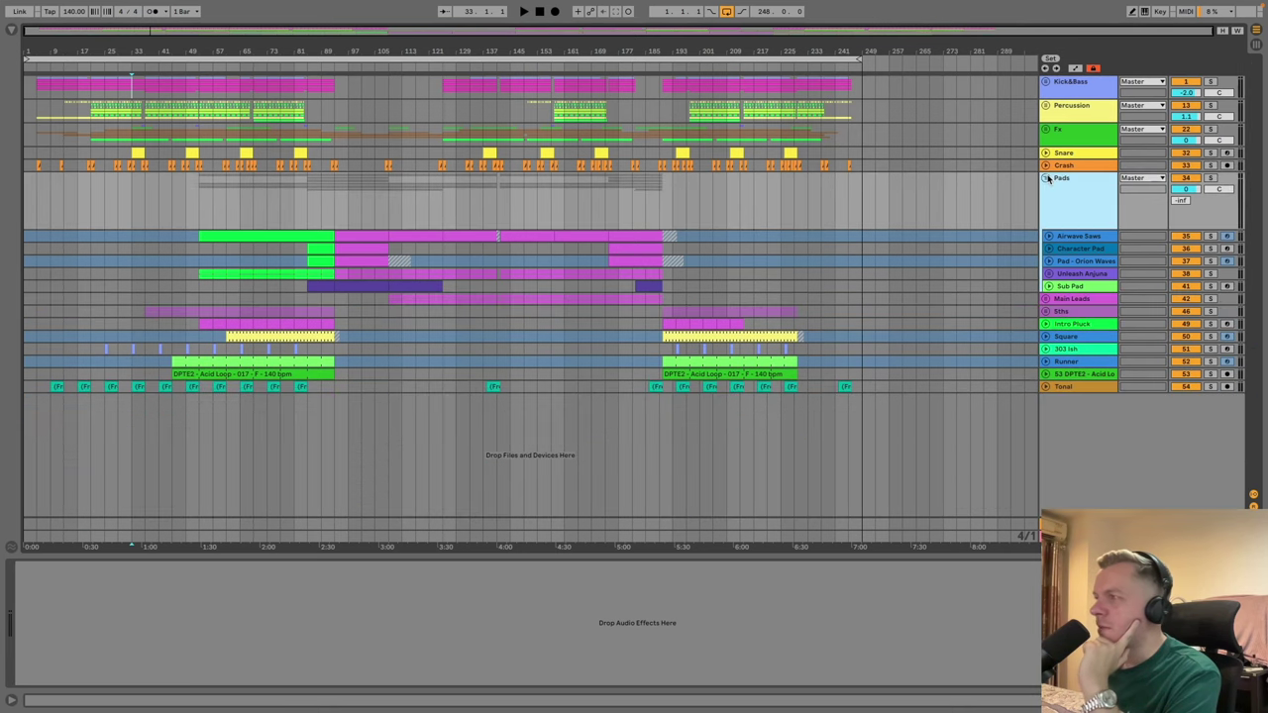
{"action": "left_click", "coordinate": [1046, 178]}
Step: Unfold Sths to review the 48 Sylenth1 and Intro Pluck tracks, then fold Sths
{"action": "left_click", "coordinate": [1062, 215]}
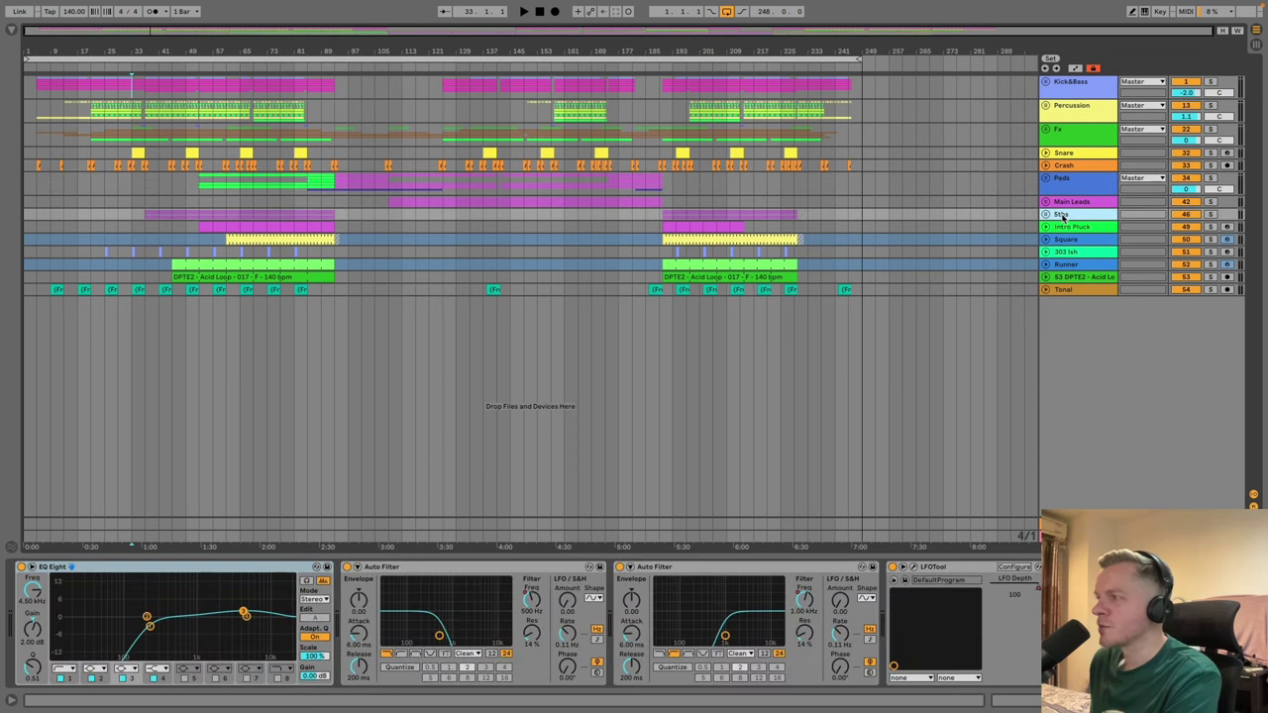
{"action": "left_click", "coordinate": [1045, 214]}
{"action": "left_click", "coordinate": [1067, 307]}
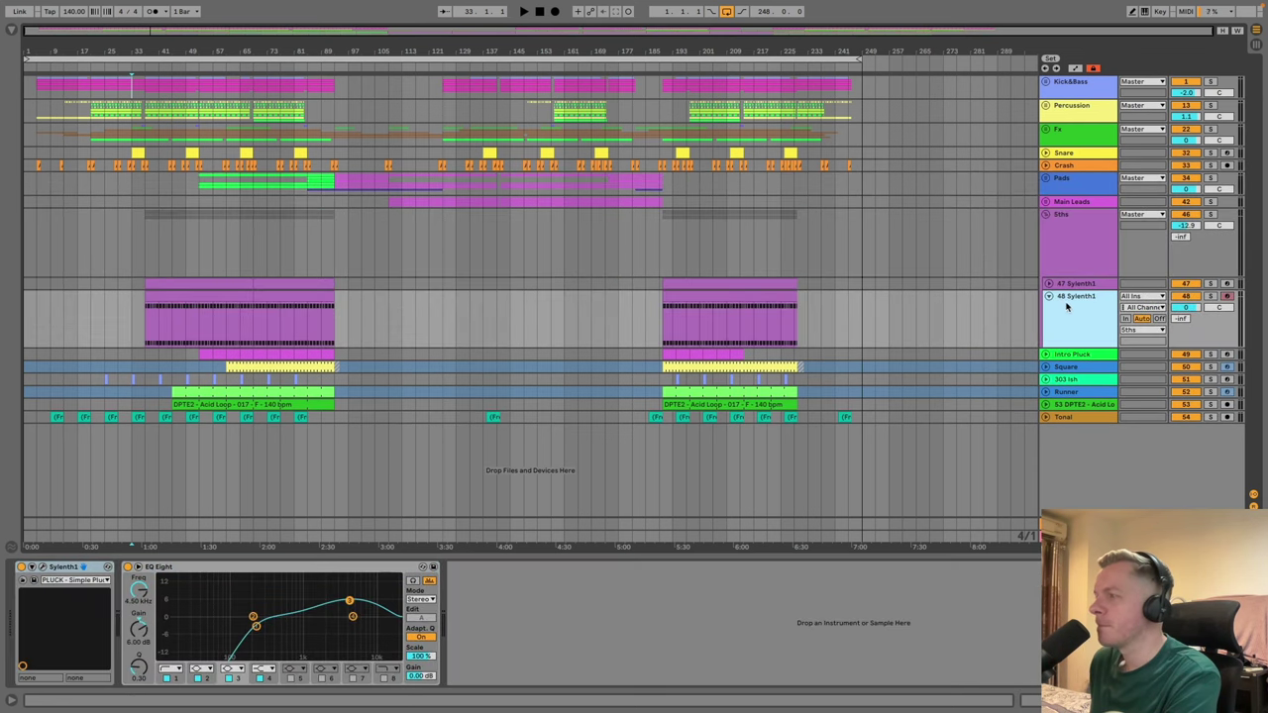
{"action": "left_click", "coordinate": [1048, 299]}
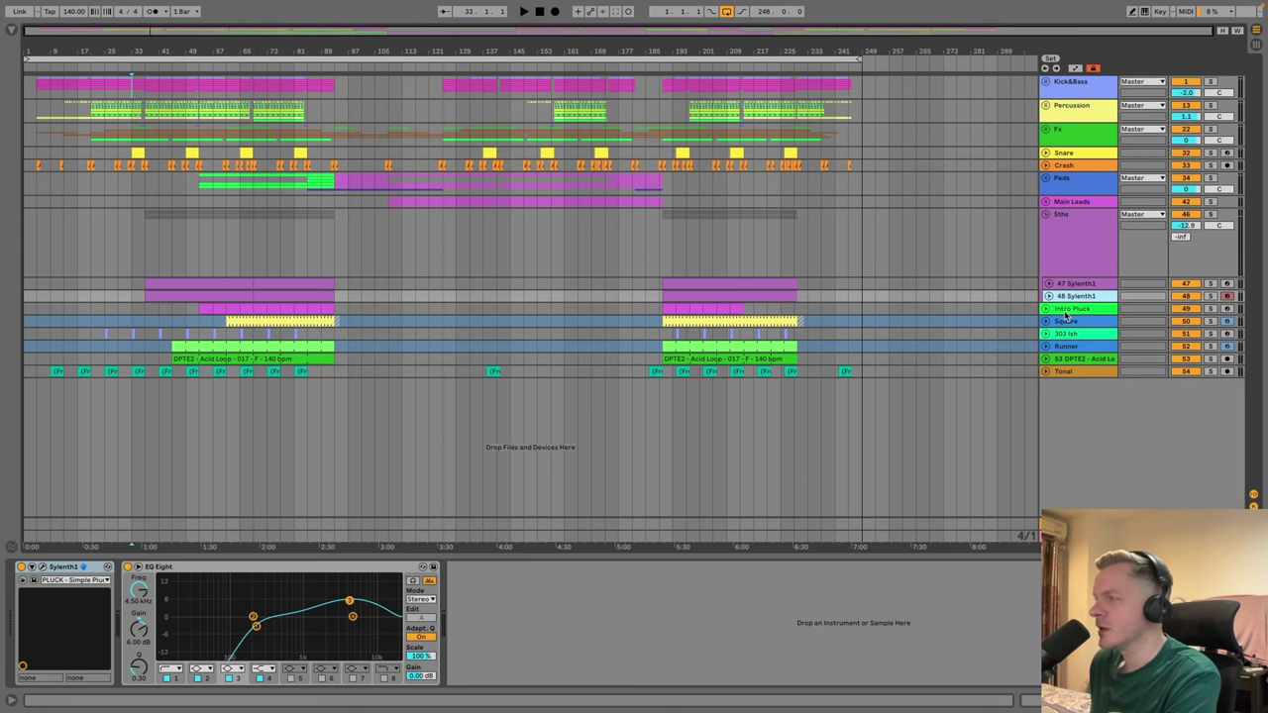
{"action": "left_click", "coordinate": [1067, 308]}
{"action": "key", "text": "Up"}
{"action": "key", "text": "Up"}
{"action": "key", "text": "Up"}
{"action": "key", "text": "Left"}
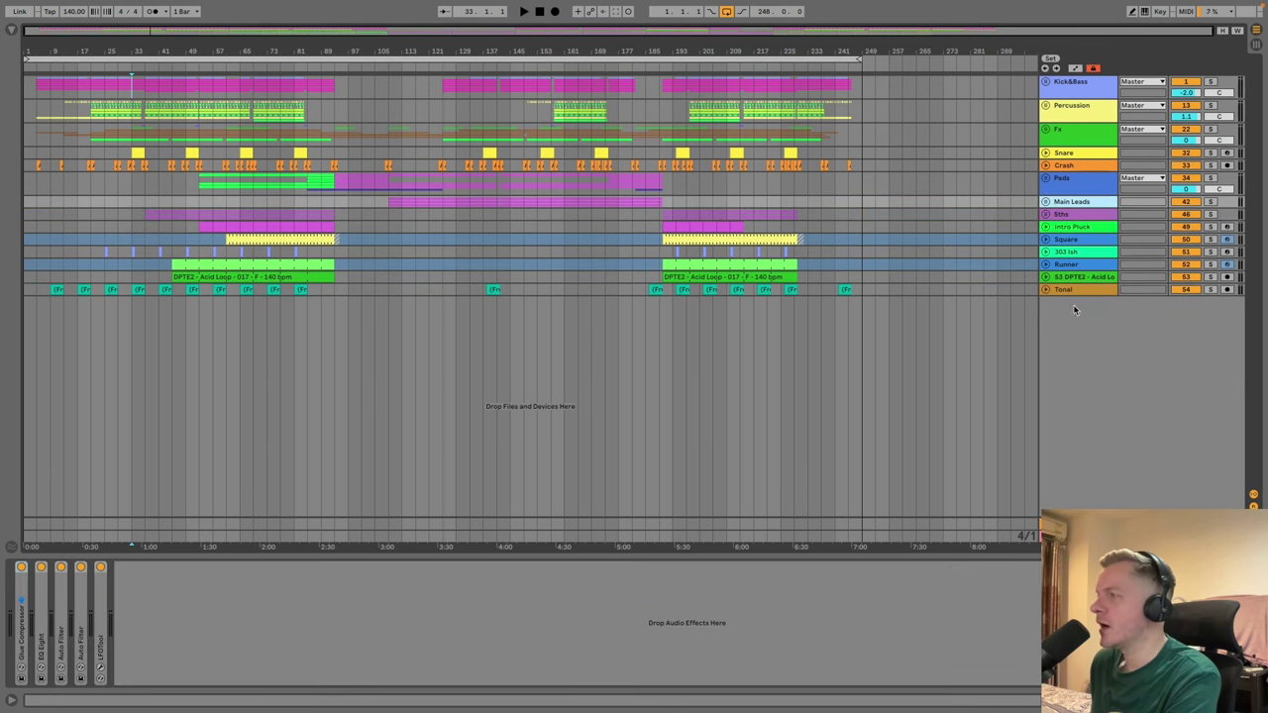
Step: Show the Square and 303 ish devices, briefly unfold 303 ish, then expand the Tonal track
{"action": "left_click", "coordinate": [1073, 241]}
{"action": "left_click", "coordinate": [1071, 253]}
{"action": "key", "text": "Down"}
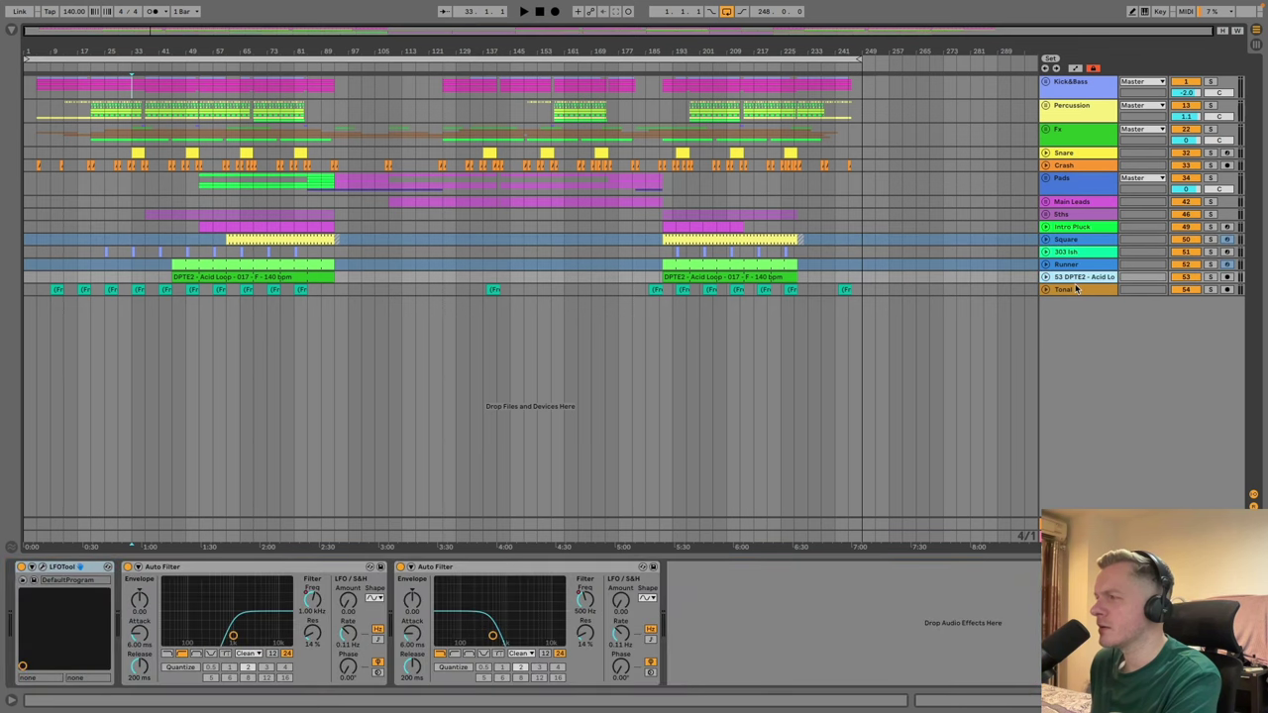
{"action": "key", "text": "Down"}
{"action": "key", "text": "Down"}
{"action": "left_click", "coordinate": [1071, 253]}
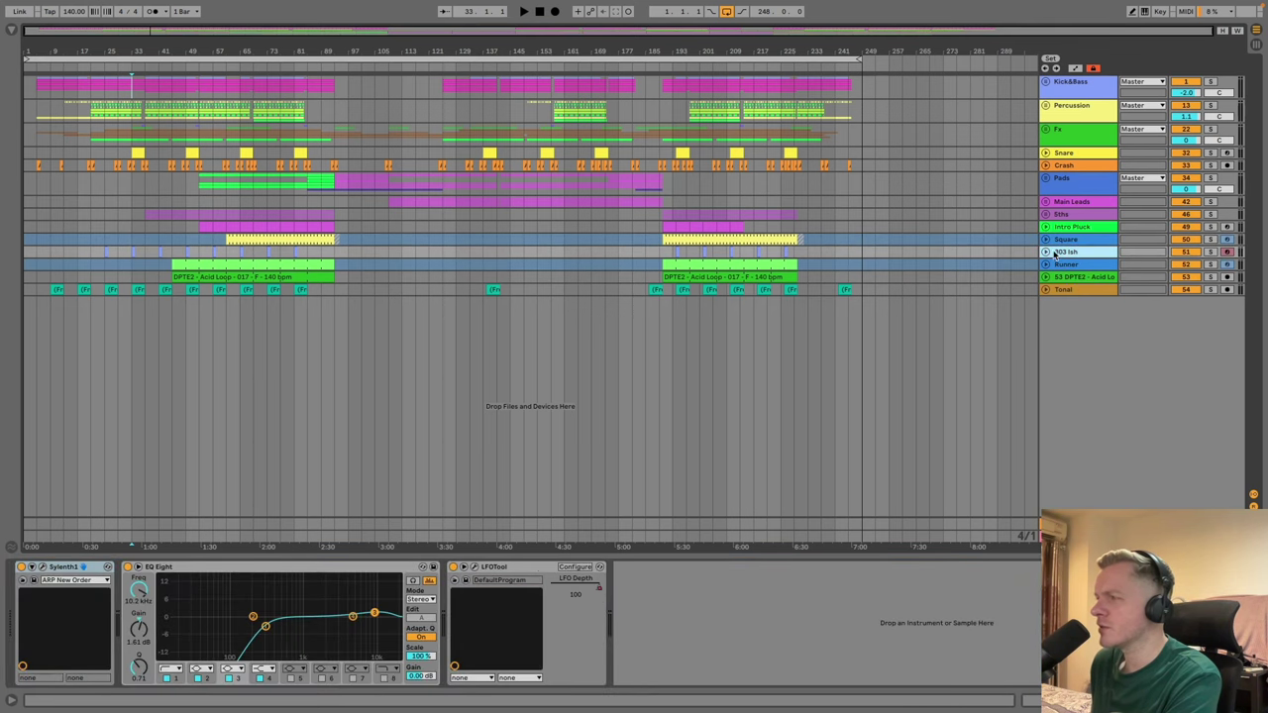
{"action": "left_click", "coordinate": [1047, 252]}
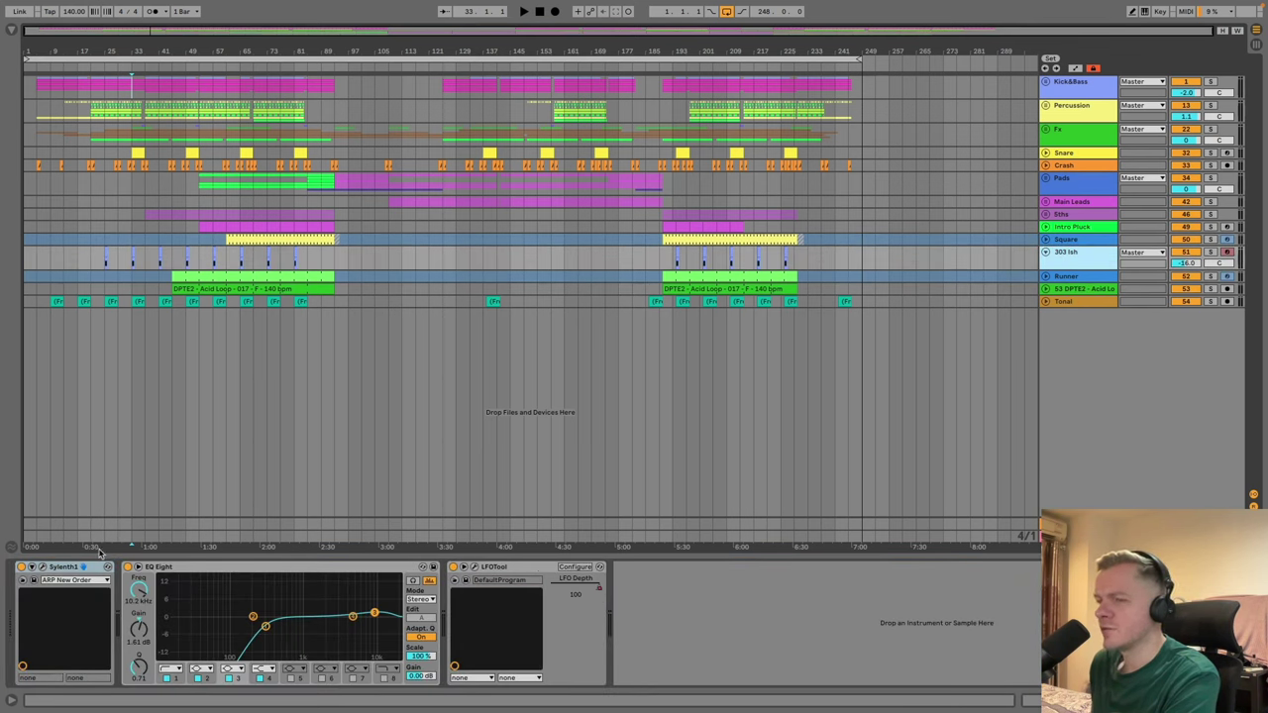
{"action": "left_click", "coordinate": [1046, 253]}
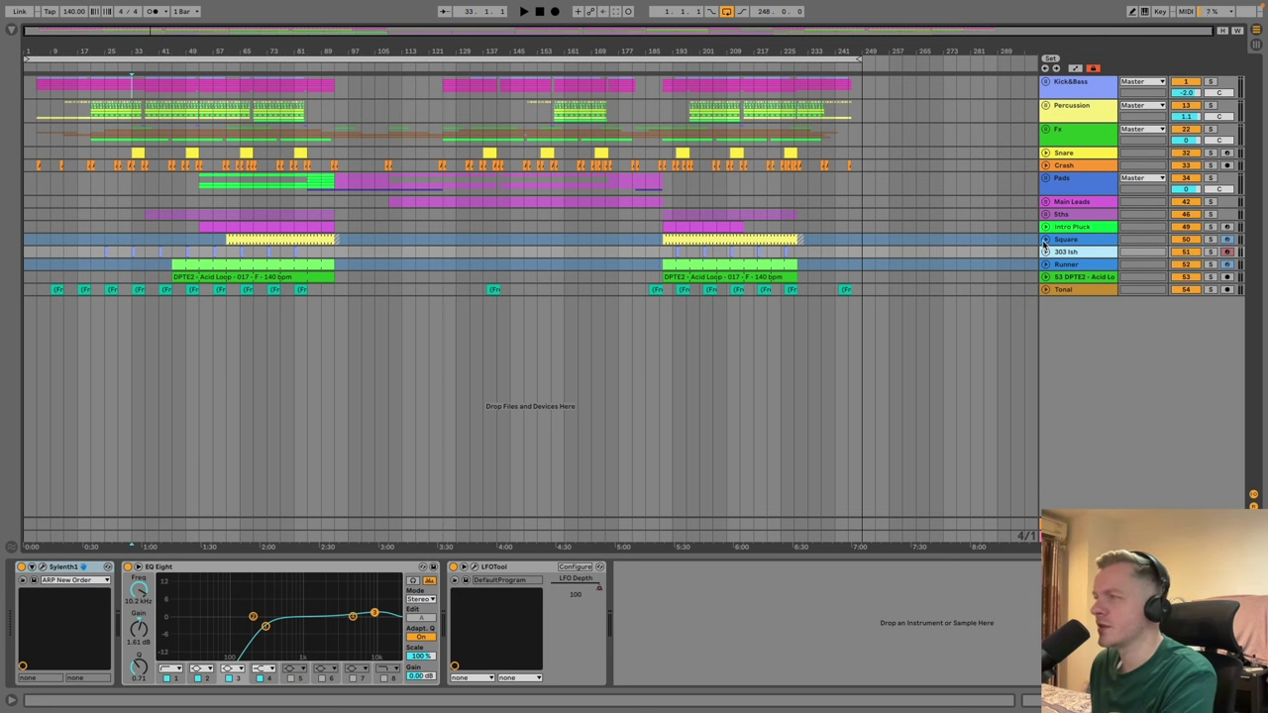
{"action": "left_click", "coordinate": [1046, 289]}
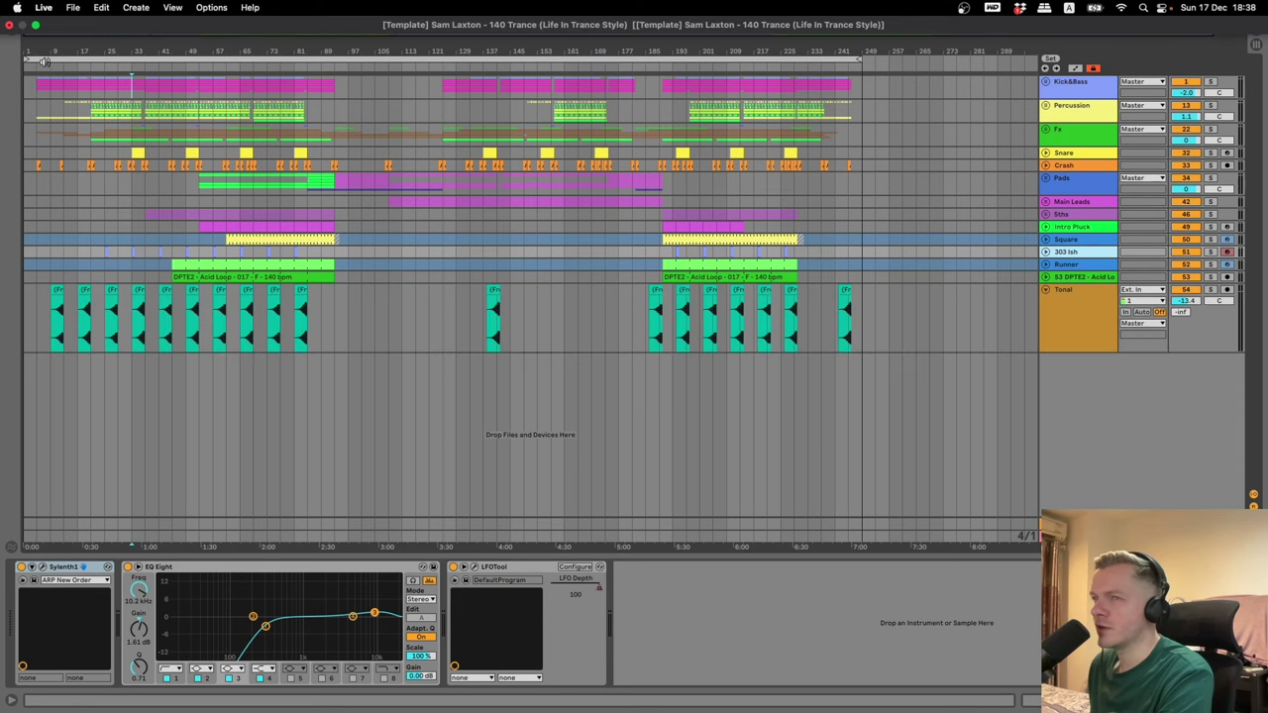
Step: Zoom to bars 1–27, set the position near bar 12, and solo the Tonal track
{"action": "left_click_drag", "start_coordinate": [44, 50], "coordinate": [45, 109]}
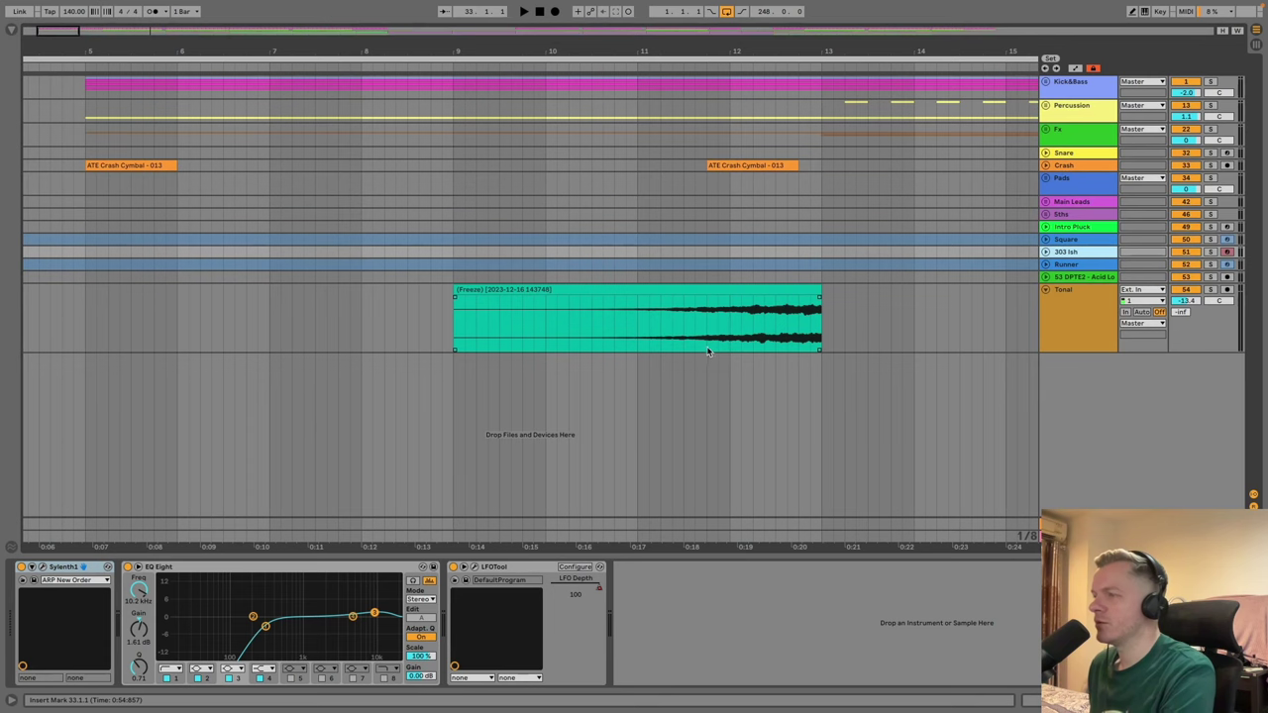
{"action": "left_click", "coordinate": [868, 327]}
{"action": "left_click_drag", "start_coordinate": [804, 55], "coordinate": [476, 39]}
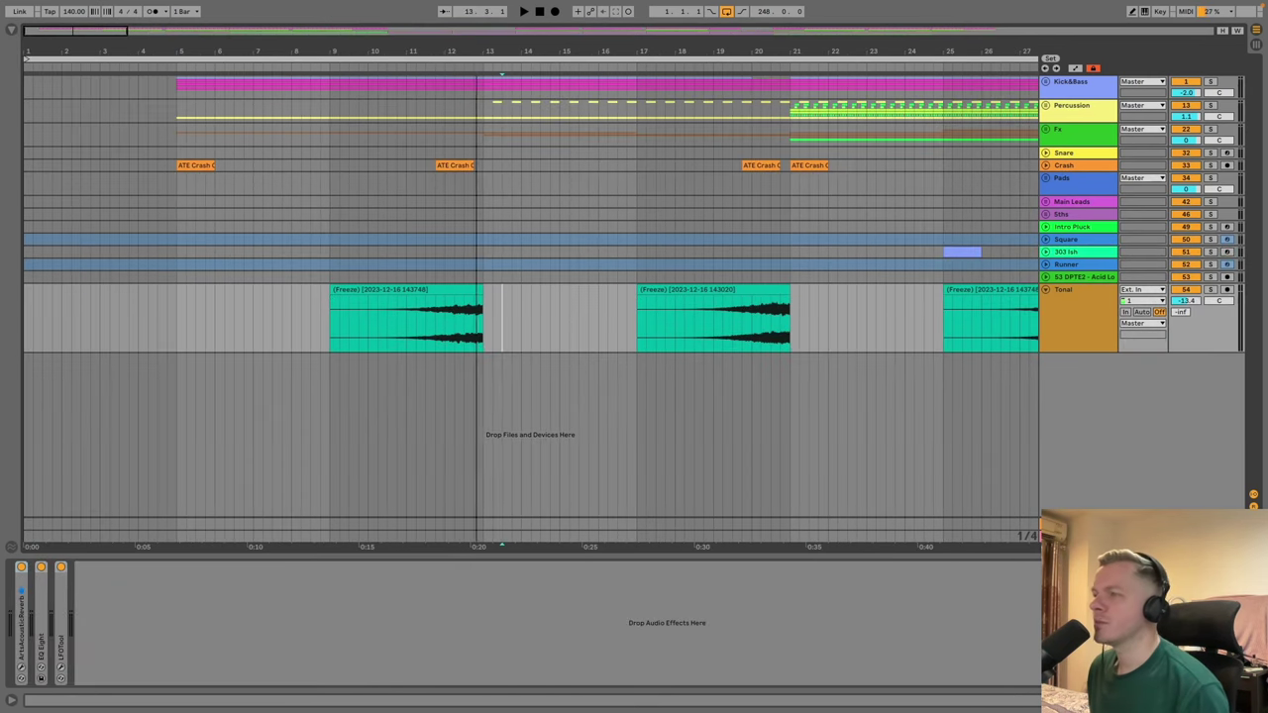
{"action": "left_click", "coordinate": [447, 334]}
{"action": "left_click", "coordinate": [1159, 302]}
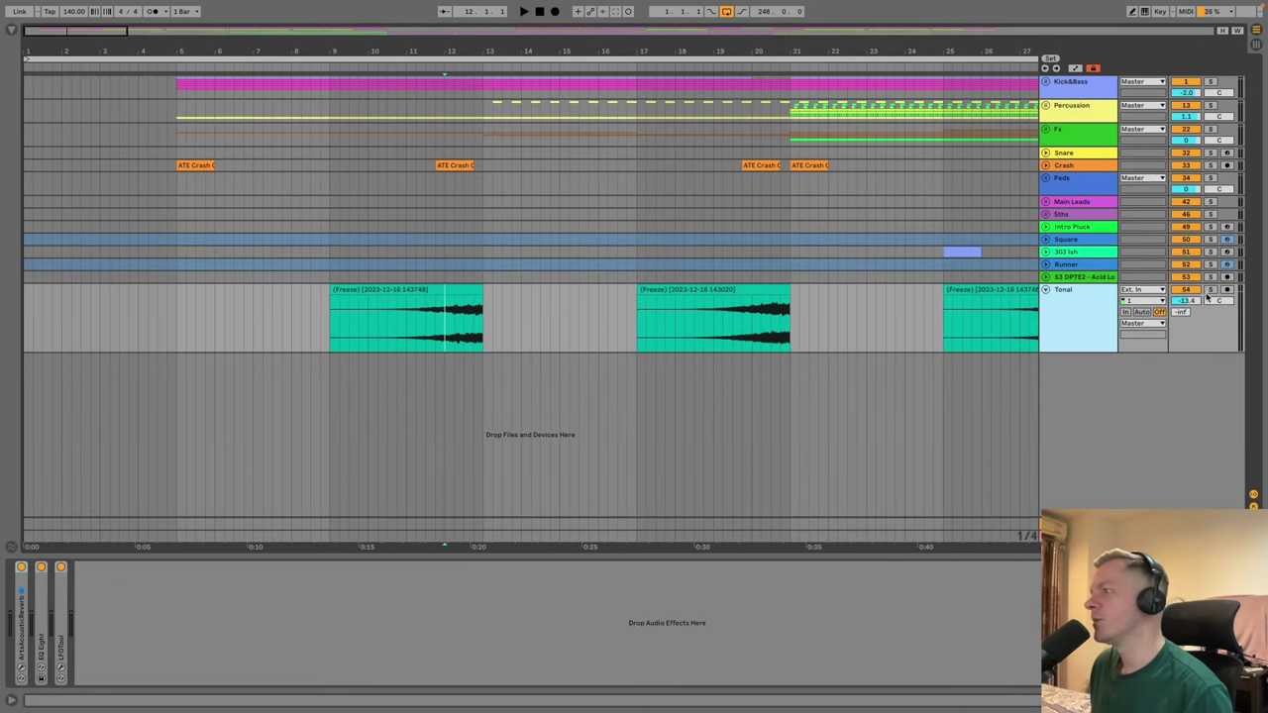
{"action": "left_click", "coordinate": [1209, 289]}
Step: Play Tonal from bar 11, jump to the bar 18 sweep, zoom out to bar 101, then stop
{"action": "left_click", "coordinate": [339, 324]}
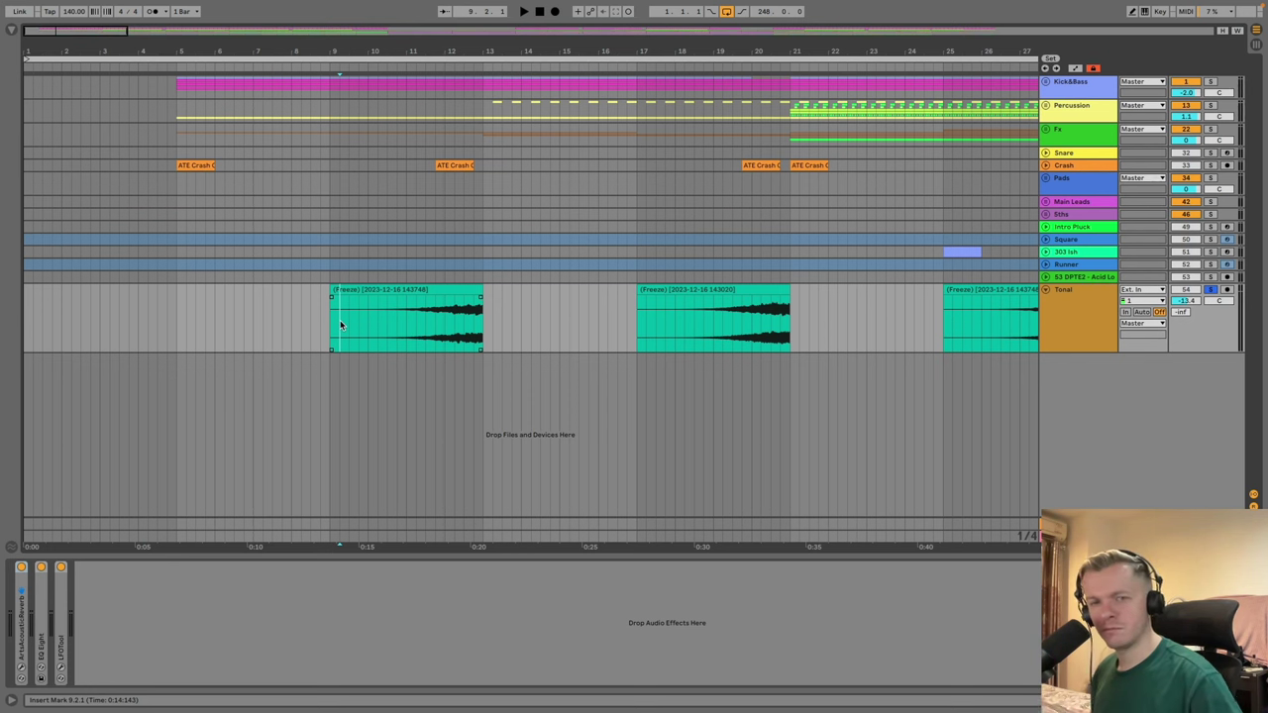
{"action": "left_click", "coordinate": [410, 327]}
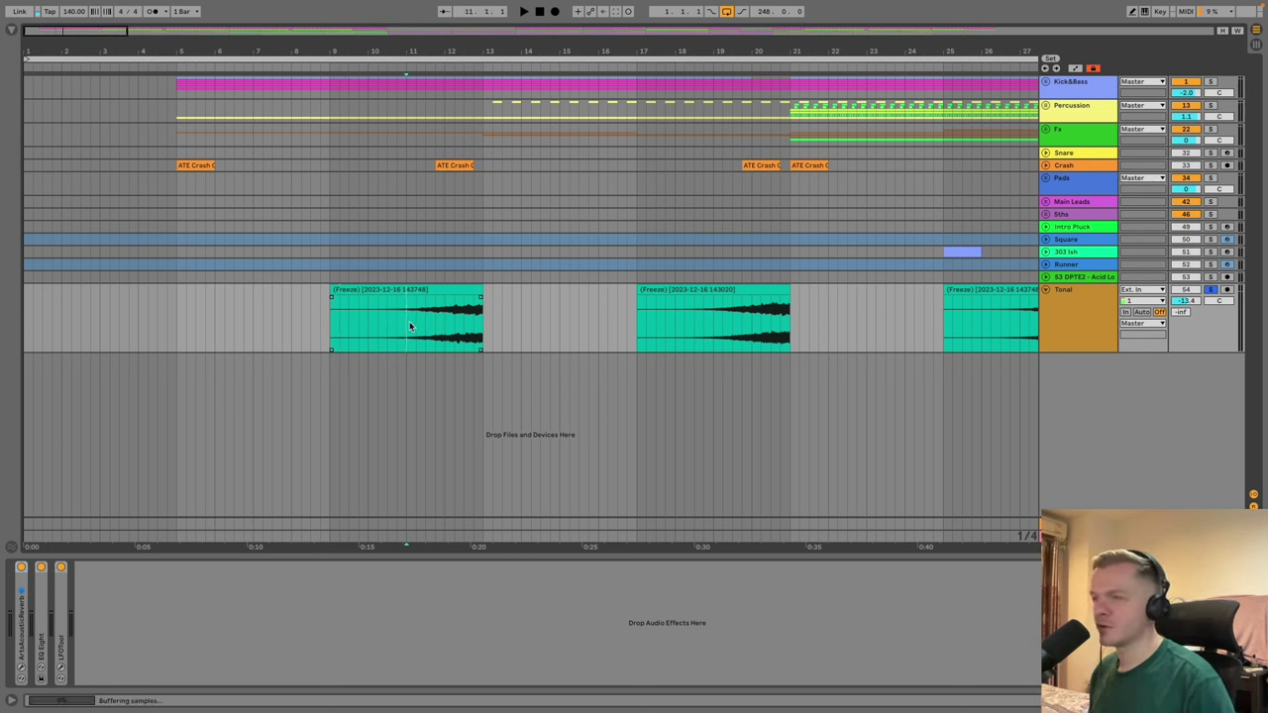
{"action": "key", "text": "space"}
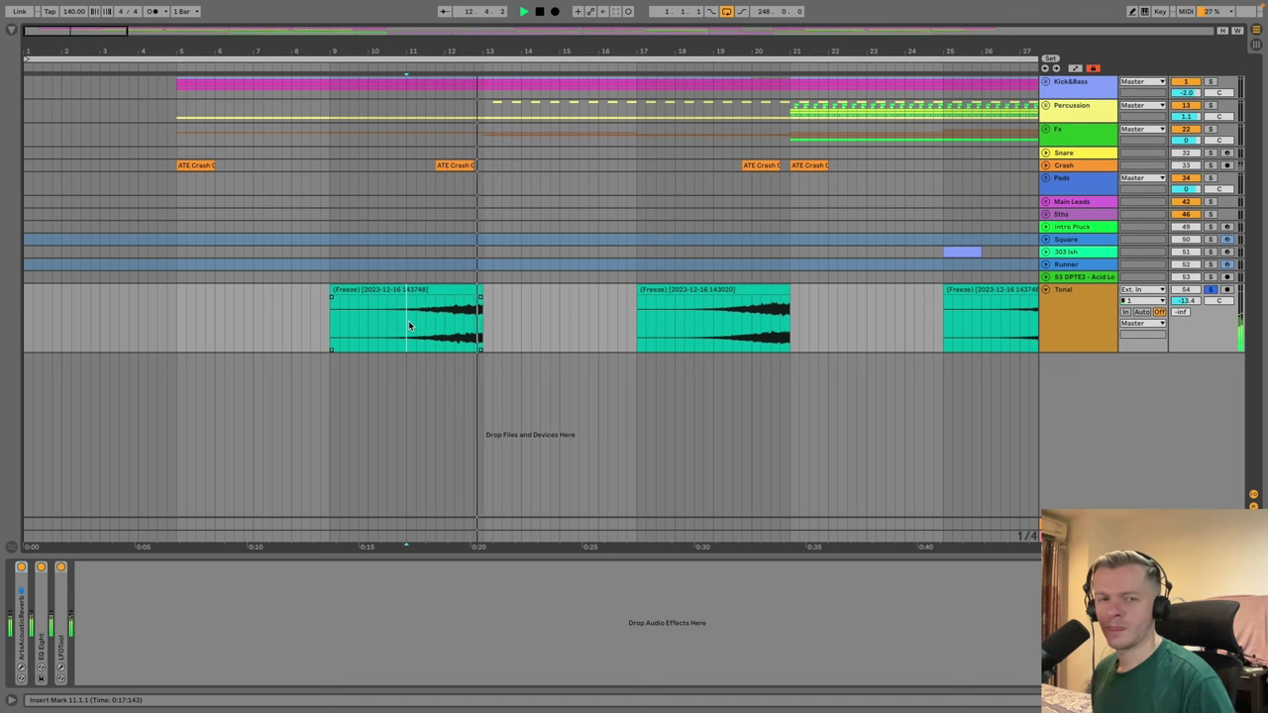
{"action": "left_click", "coordinate": [722, 320]}
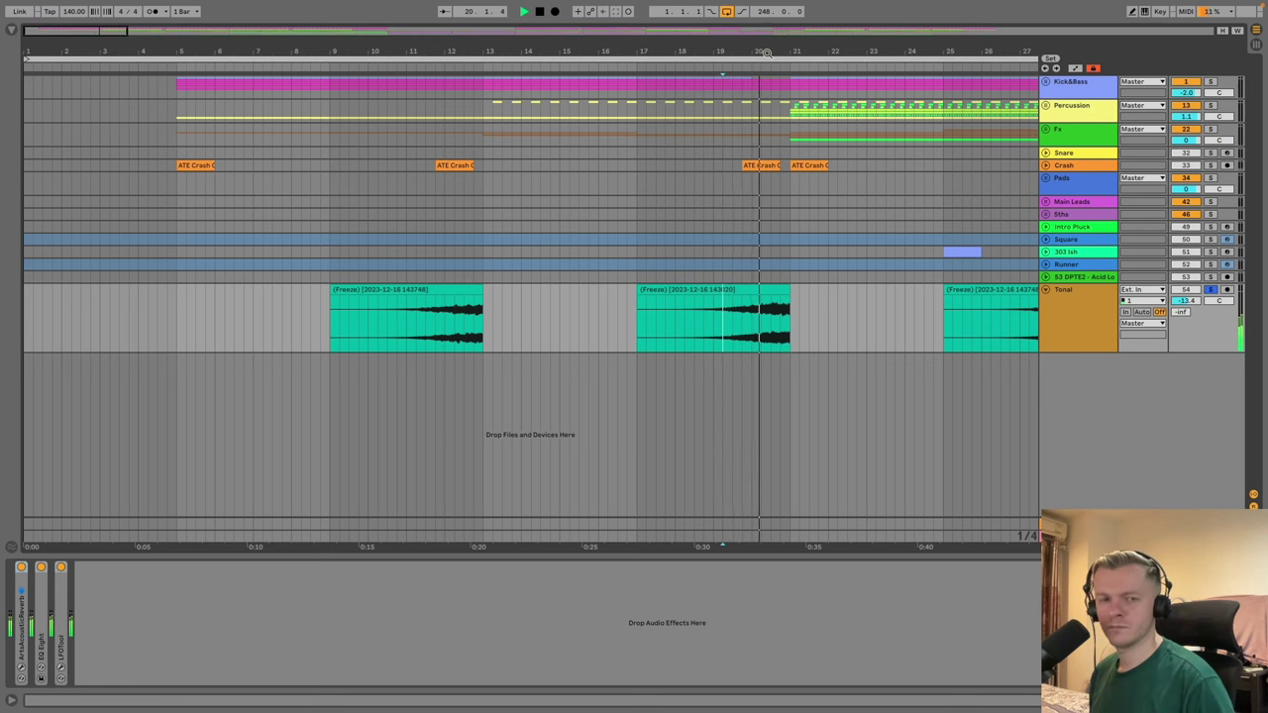
{"action": "key", "text": "minus"}
{"action": "key", "text": "minus"}
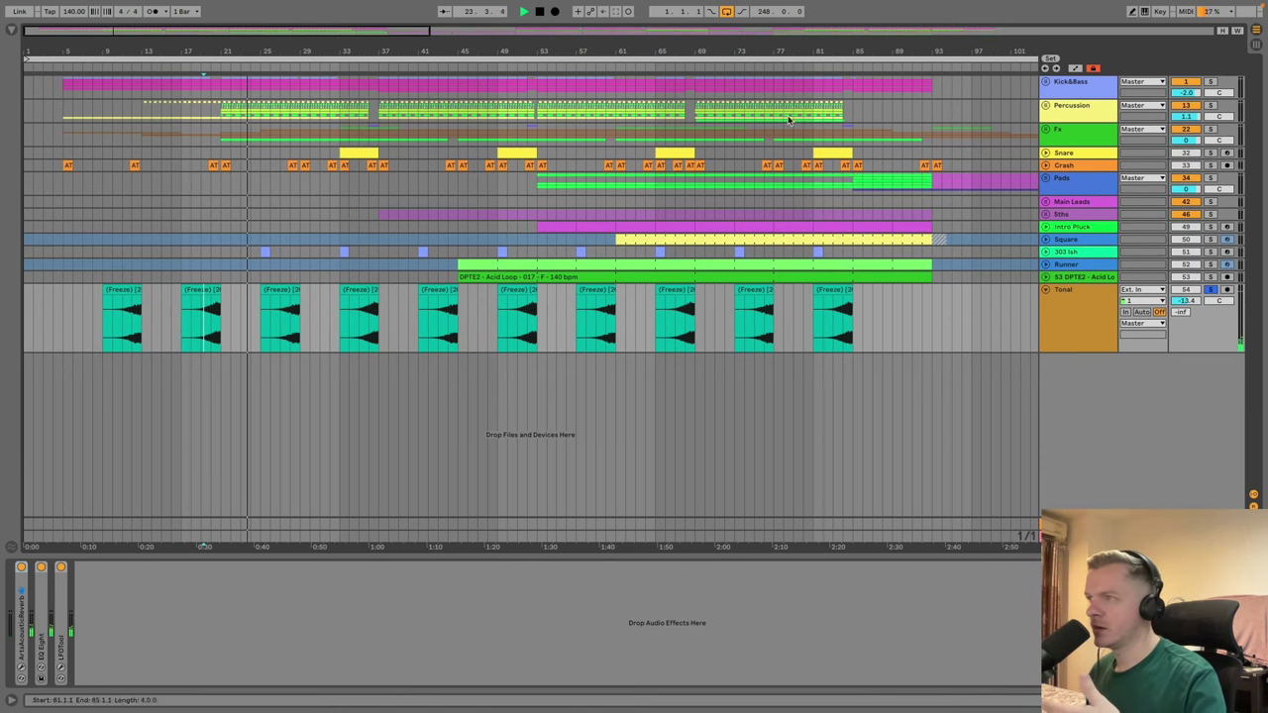
{"action": "left_click", "coordinate": [537, 10]}
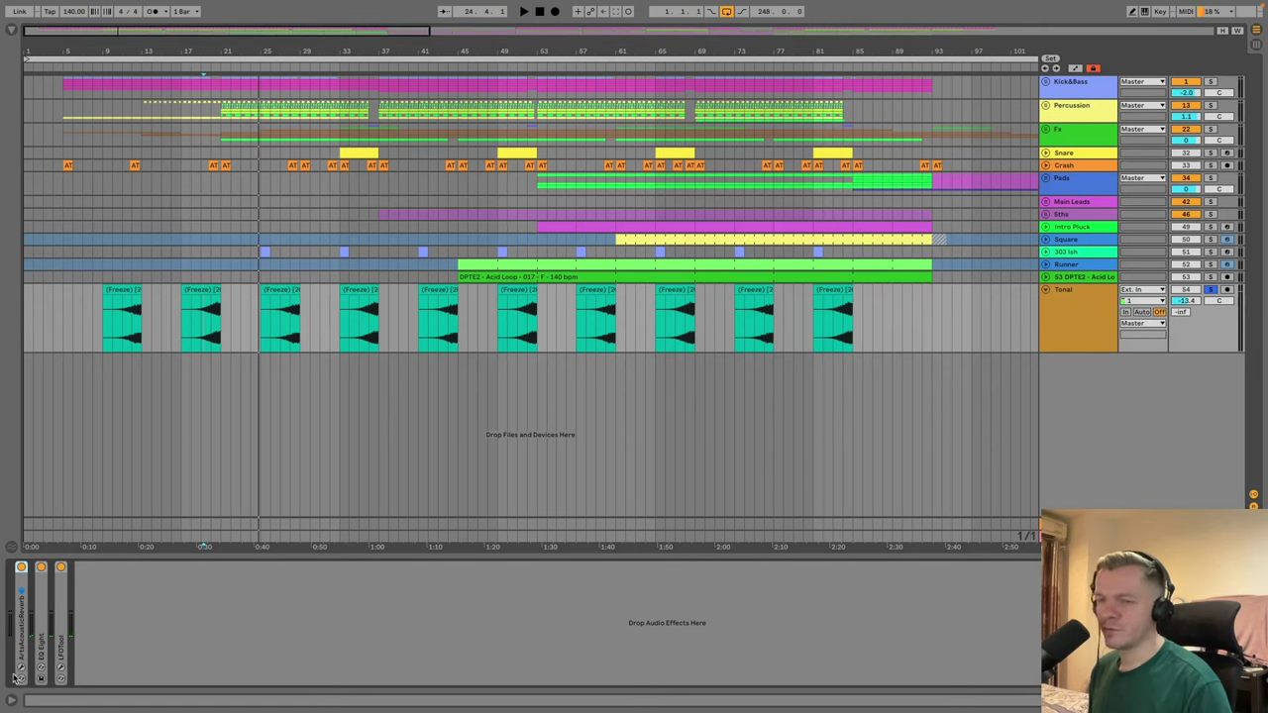
Step: Check ArtsAcousticReverb's fem.vox hall 01 preset in its plugin window, then fold Tonal to a thin row
{"action": "double_click", "coordinate": [21, 602]}
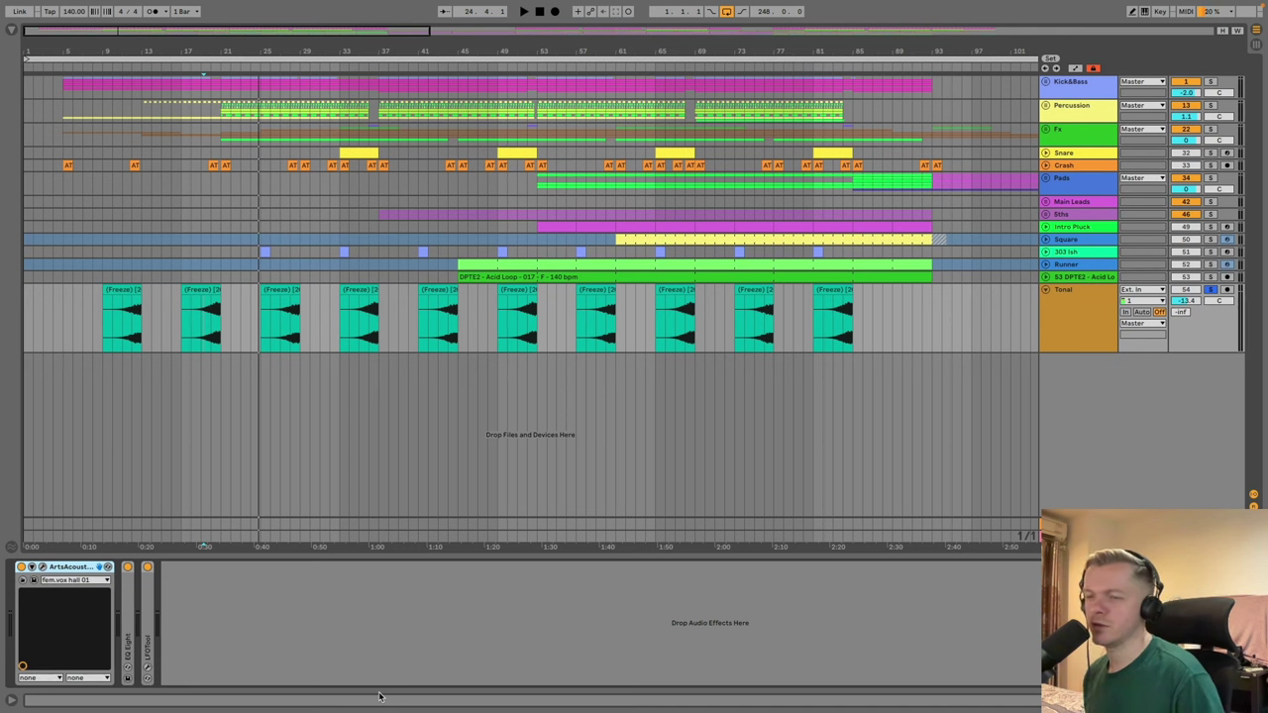
{"action": "double_click", "coordinate": [65, 569]}
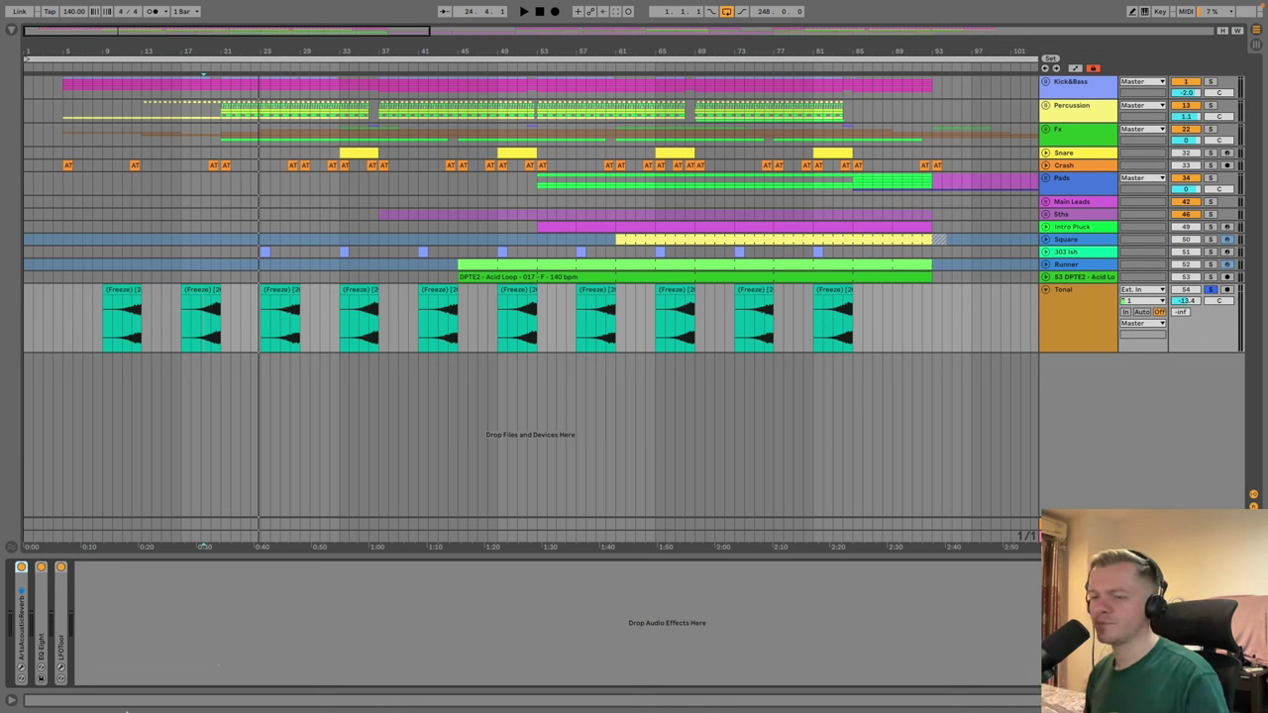
{"action": "double_click", "coordinate": [31, 599]}
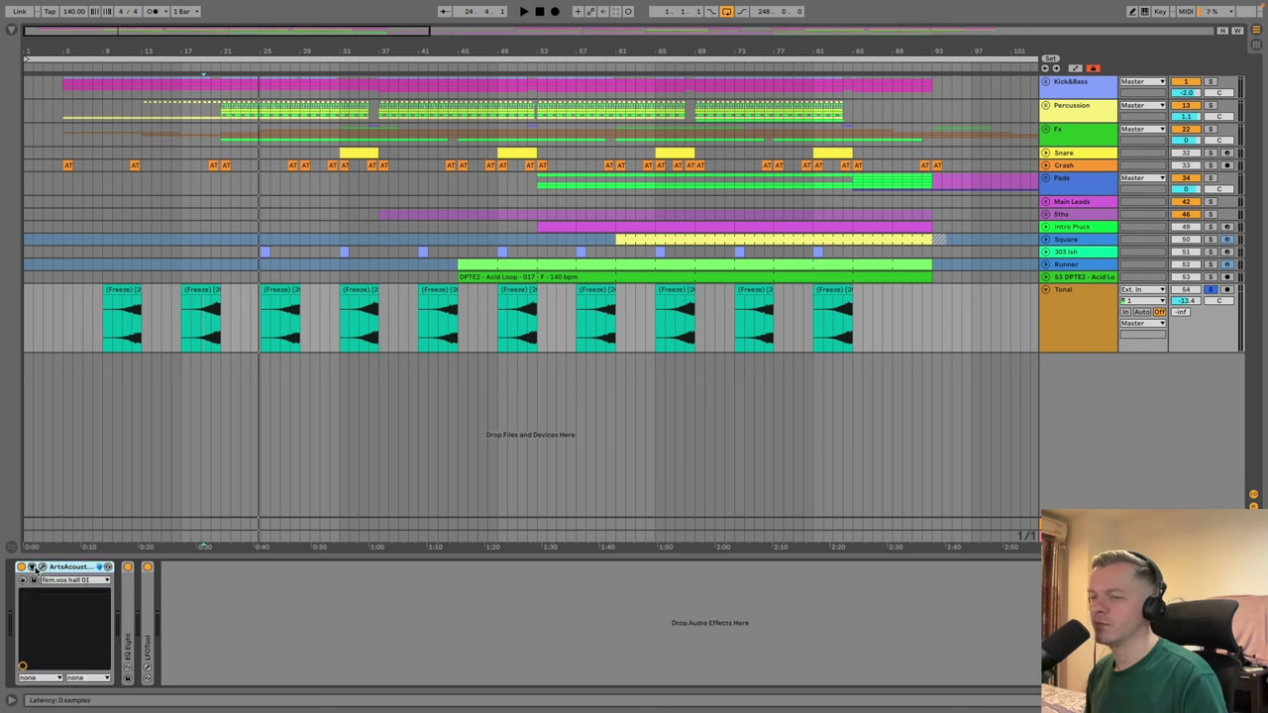
{"action": "left_click", "coordinate": [42, 568]}
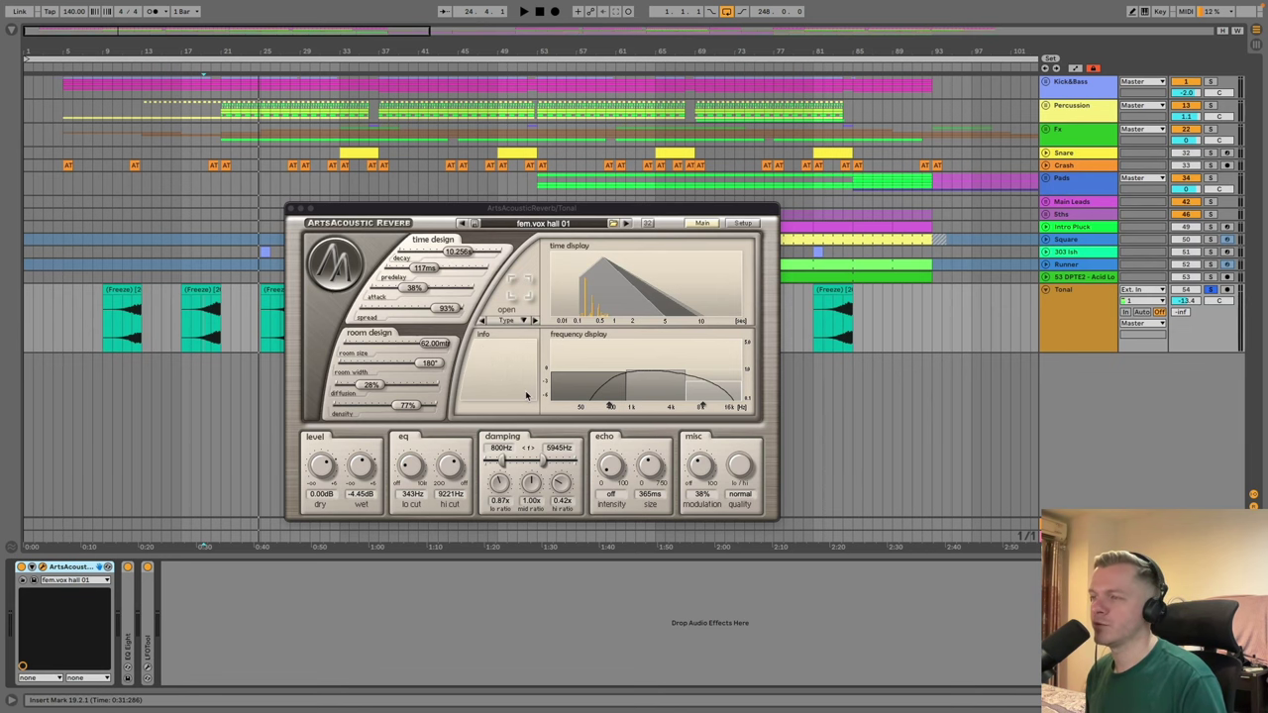
{"action": "left_click", "coordinate": [290, 210]}
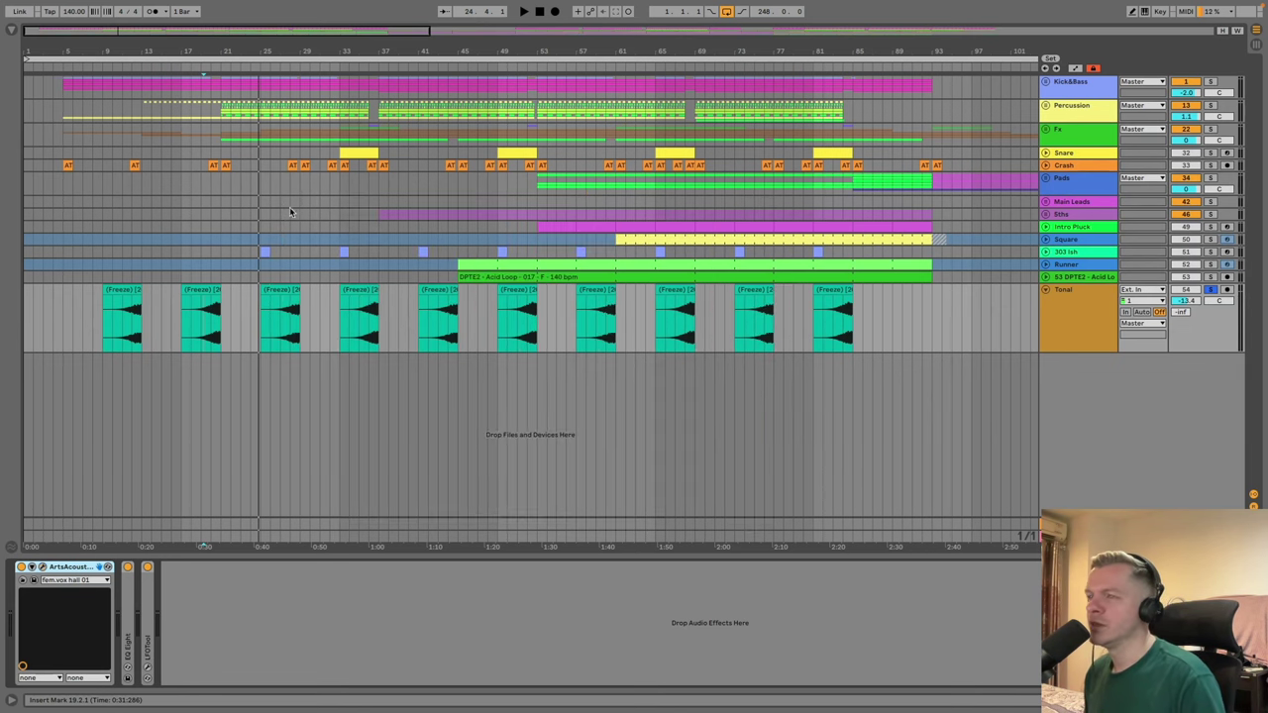
{"action": "left_click", "coordinate": [1171, 310]}
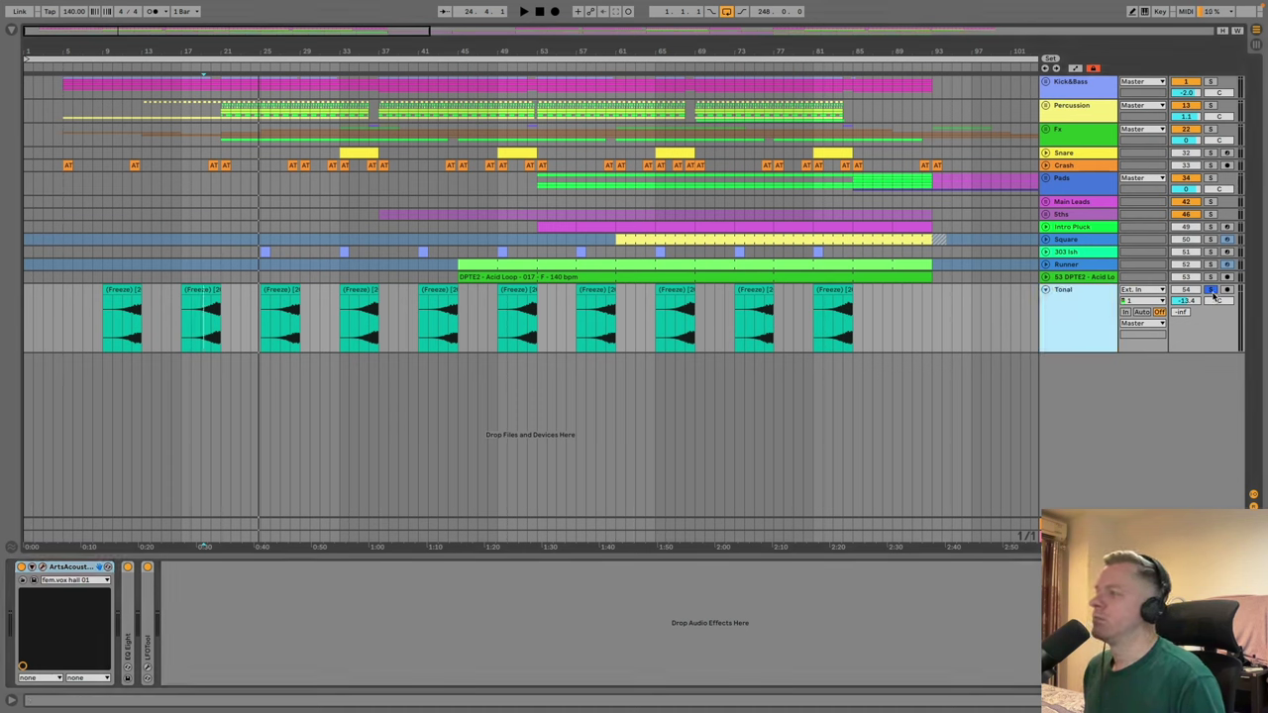
{"action": "left_click", "coordinate": [1045, 289]}
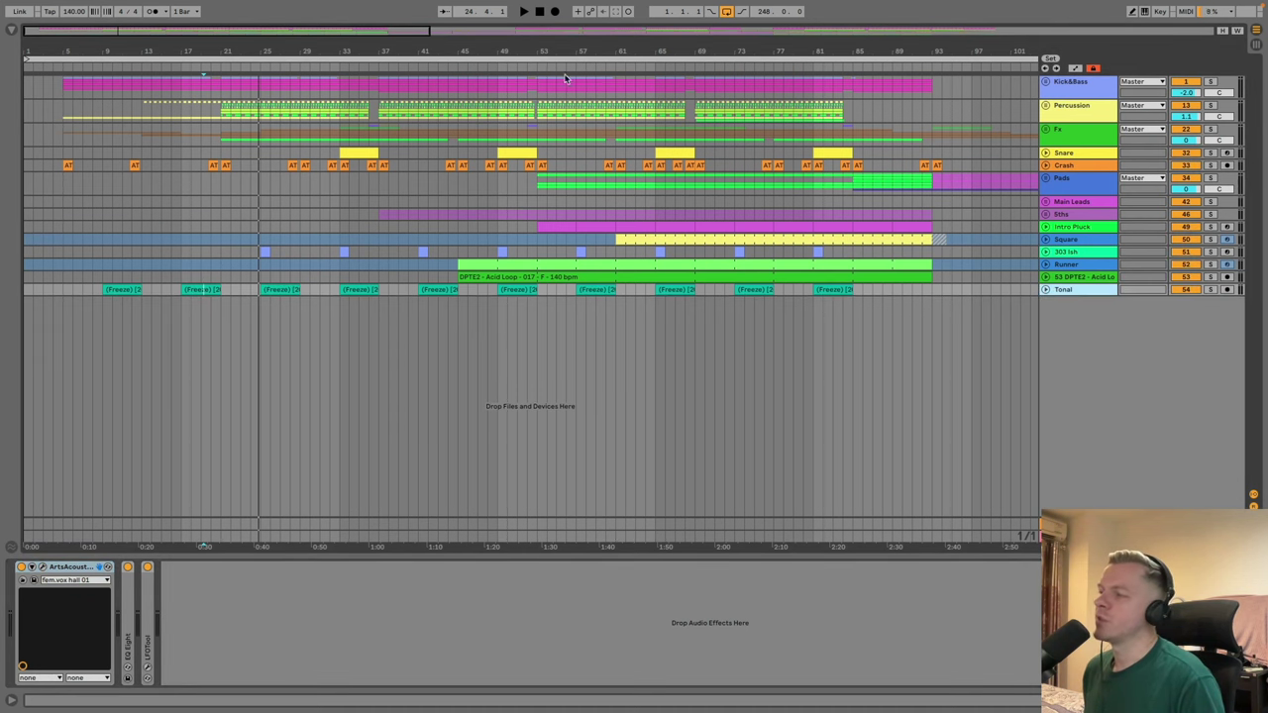
Step: Zoom out to bar 241, inspect the Glue Compressor, EQ Eight and Utility chain, then hide Detail View
{"action": "left_click_drag", "start_coordinate": [674, 38], "coordinate": [585, 50]}
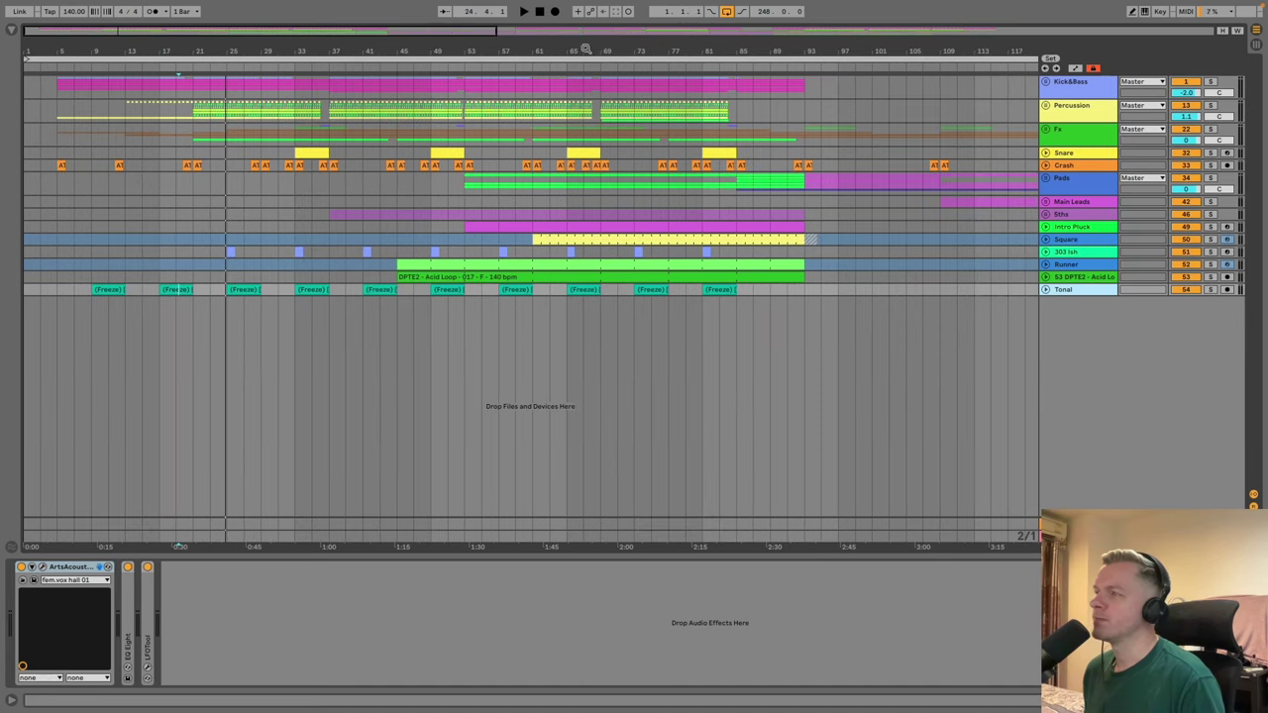
{"action": "left_click_drag", "start_coordinate": [933, 48], "coordinate": [927, 54]}
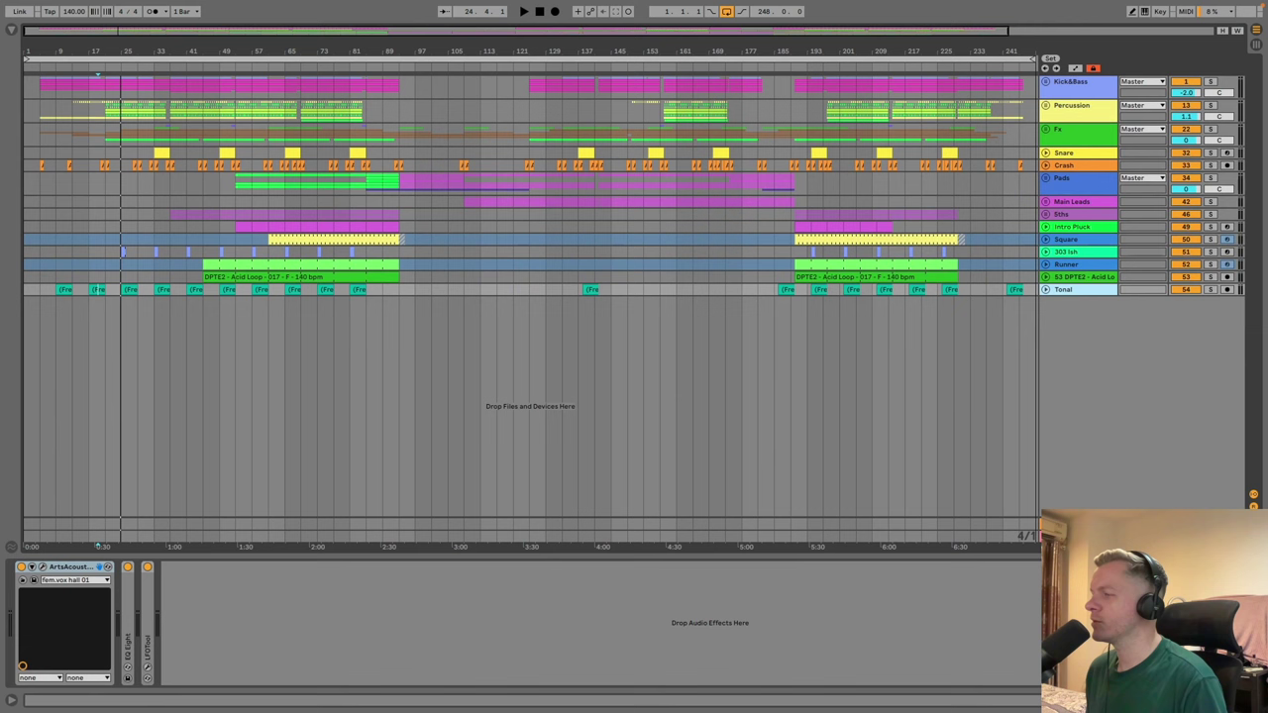
{"action": "left_click", "coordinate": [138, 525]}
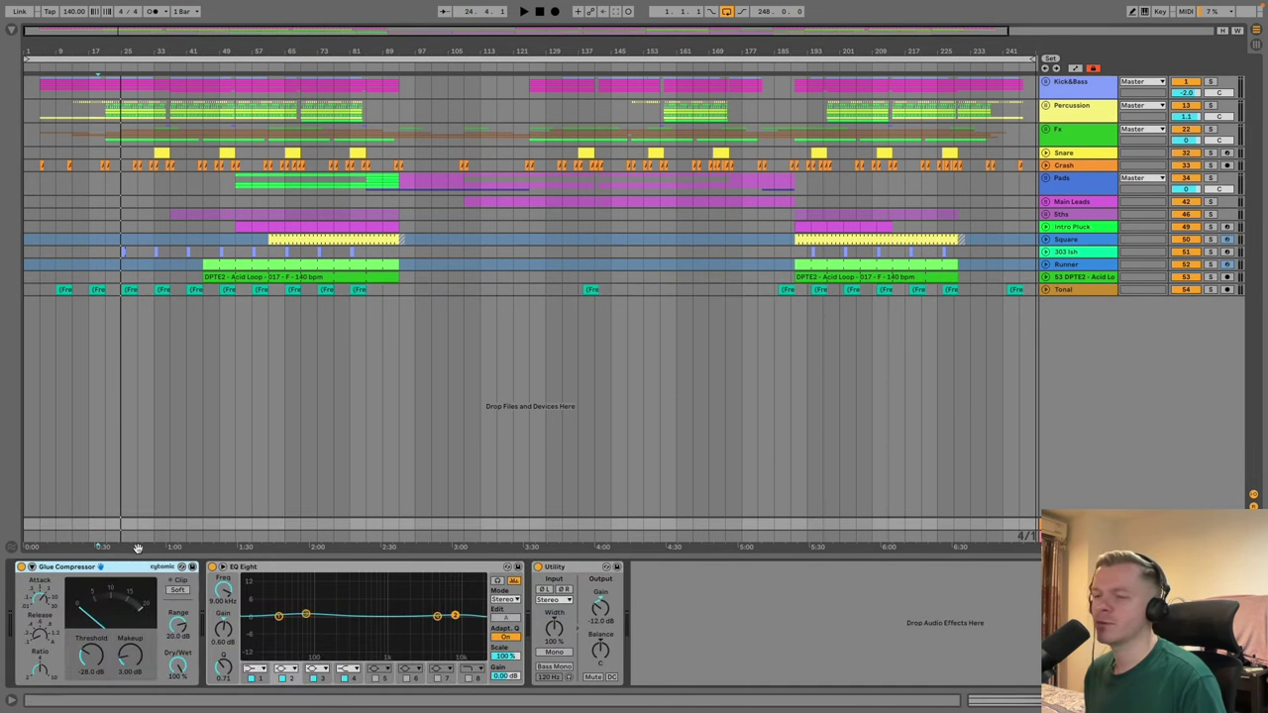
{"action": "left_click", "coordinate": [861, 622]}
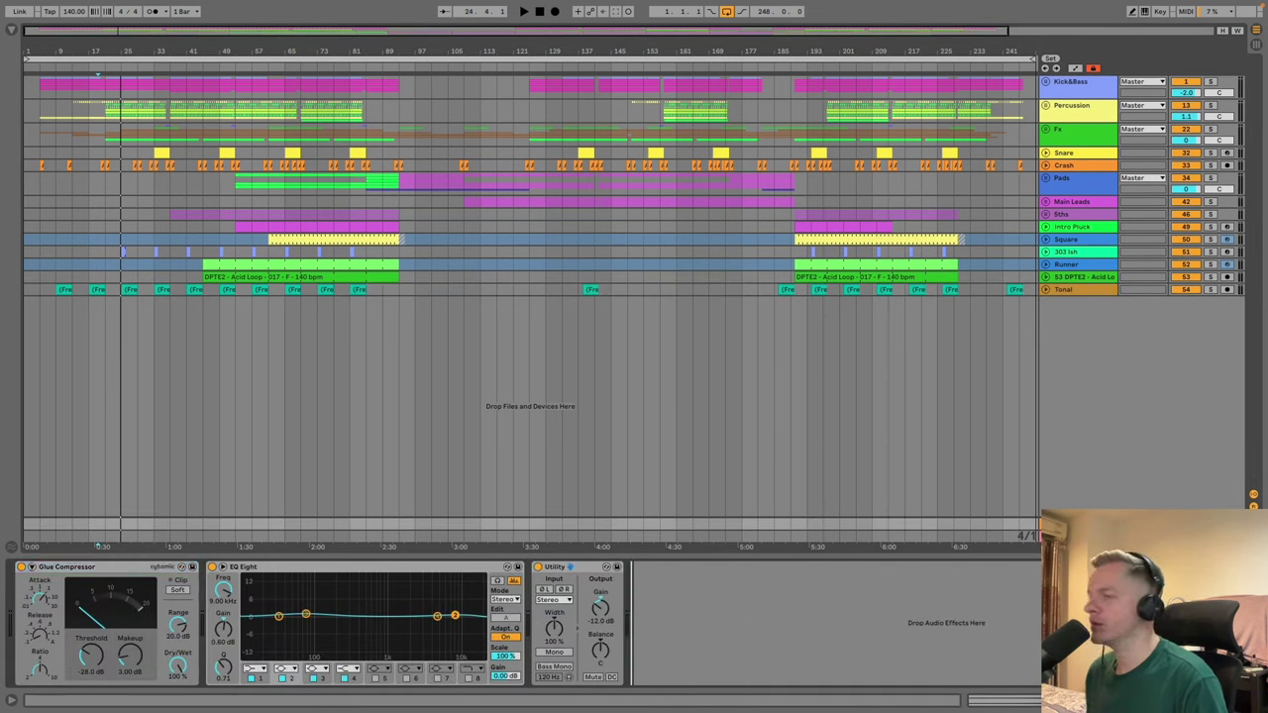
{"action": "left_click", "coordinate": [87, 573]}
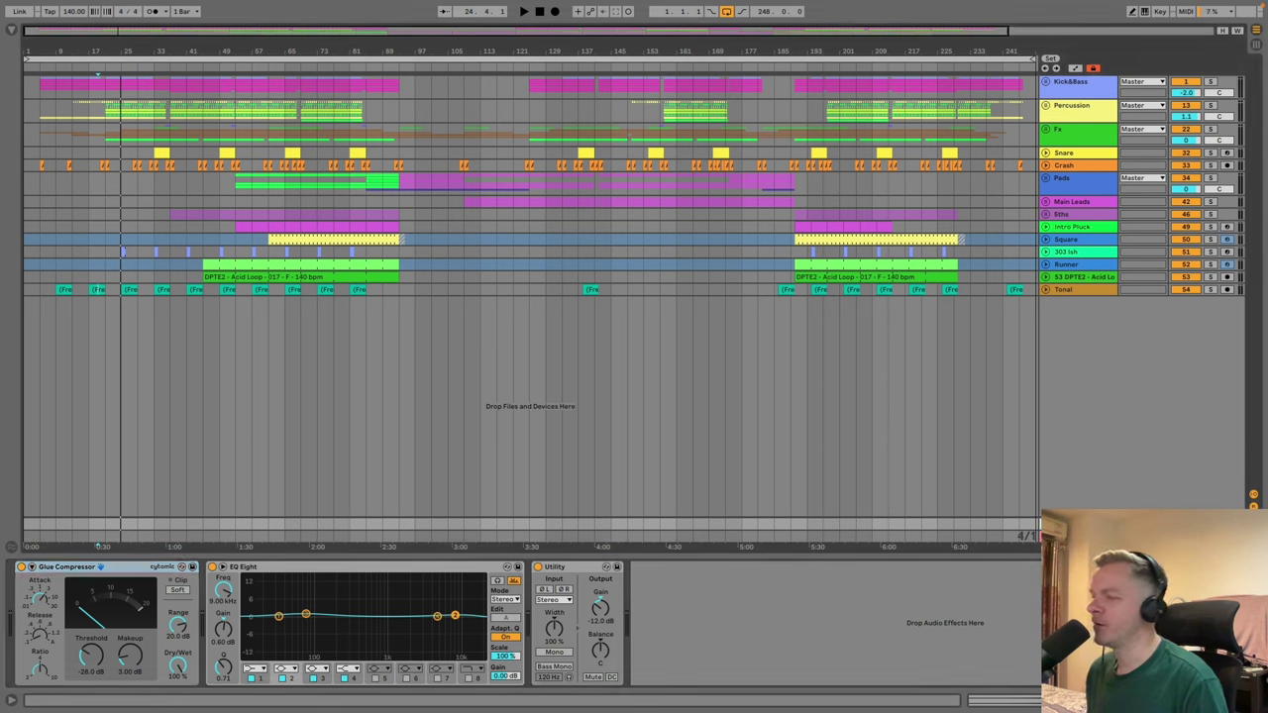
{"action": "key", "text": "super+alt+l"}
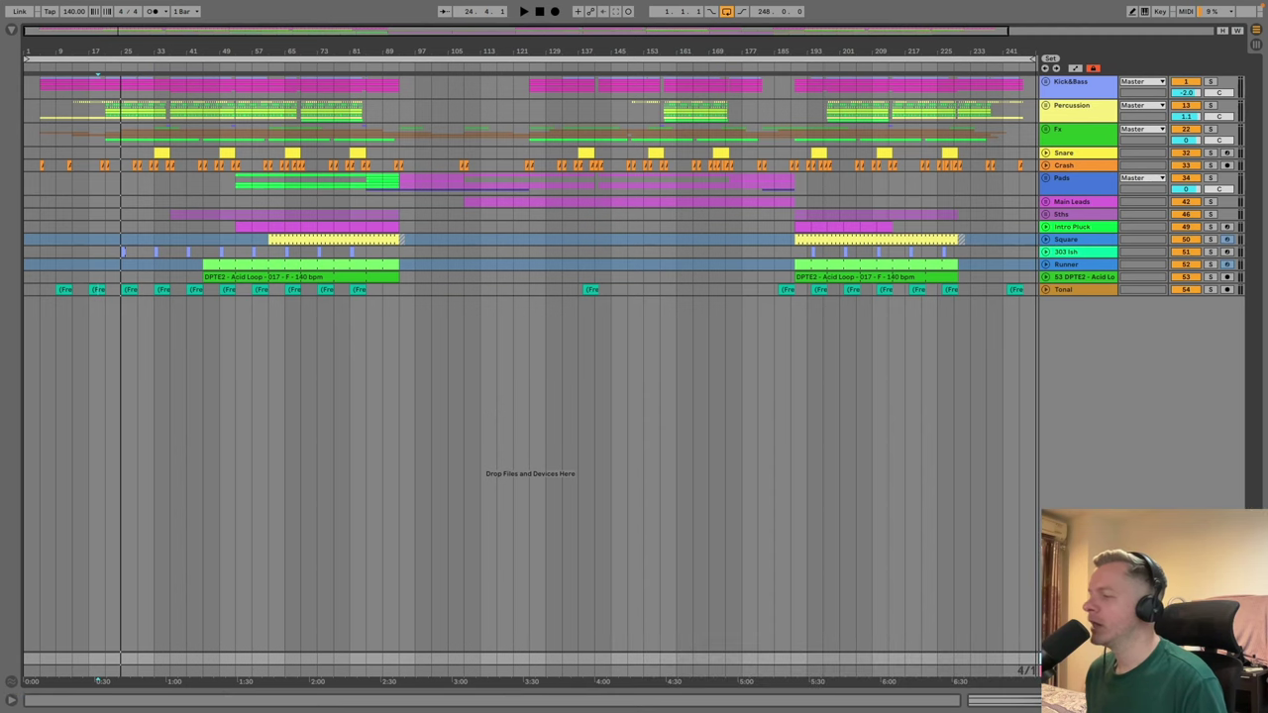
{"action": "key", "text": "super+alt+l"}
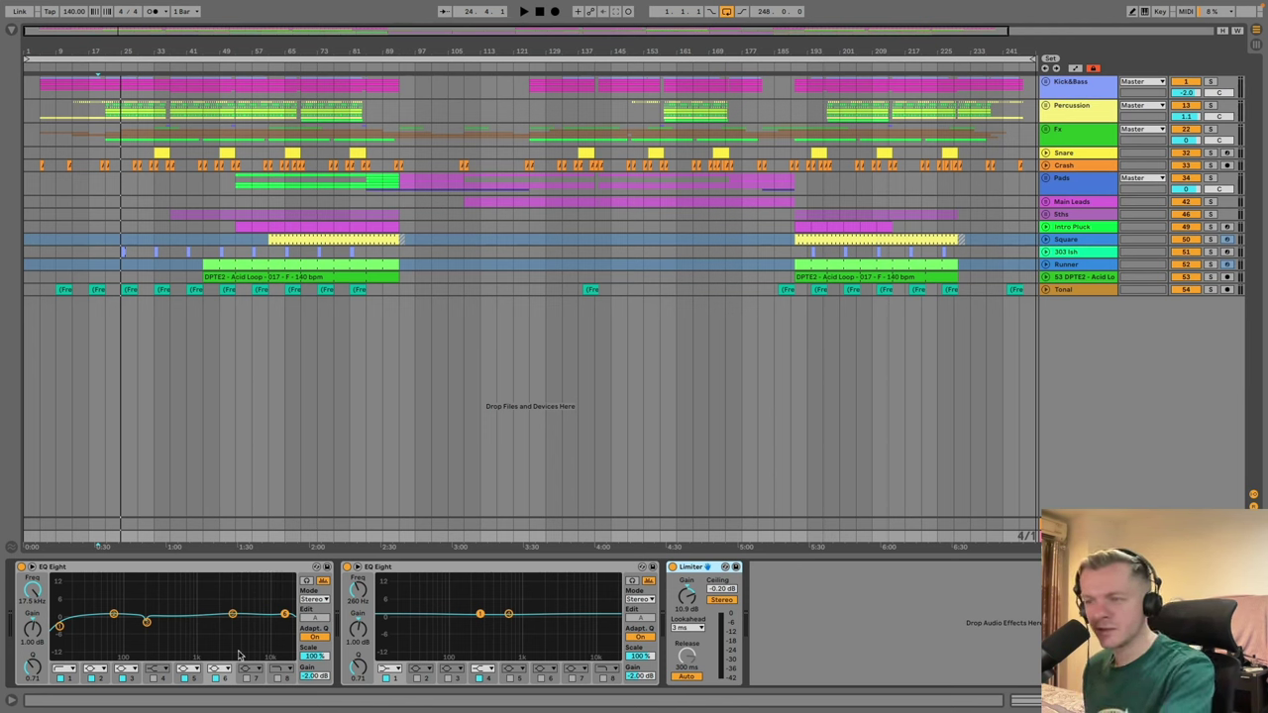
{"action": "left_click", "coordinate": [492, 577]}
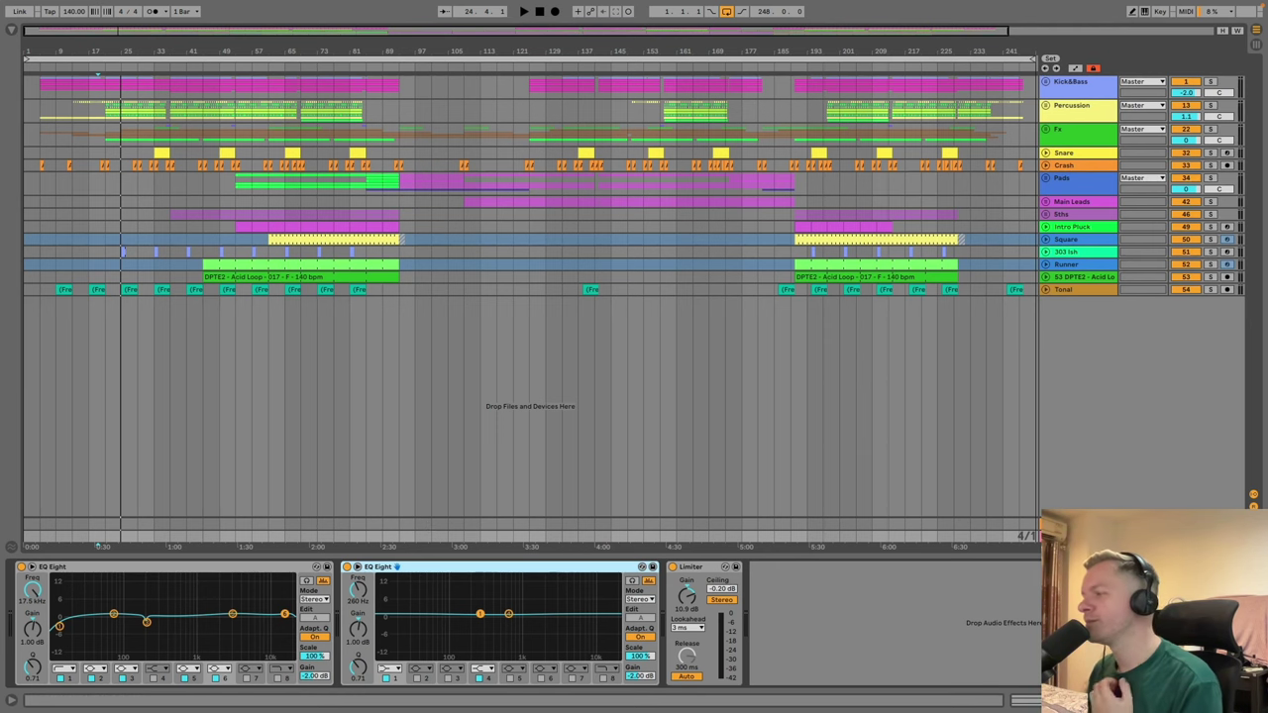
{"action": "key", "text": "super+alt+l"}
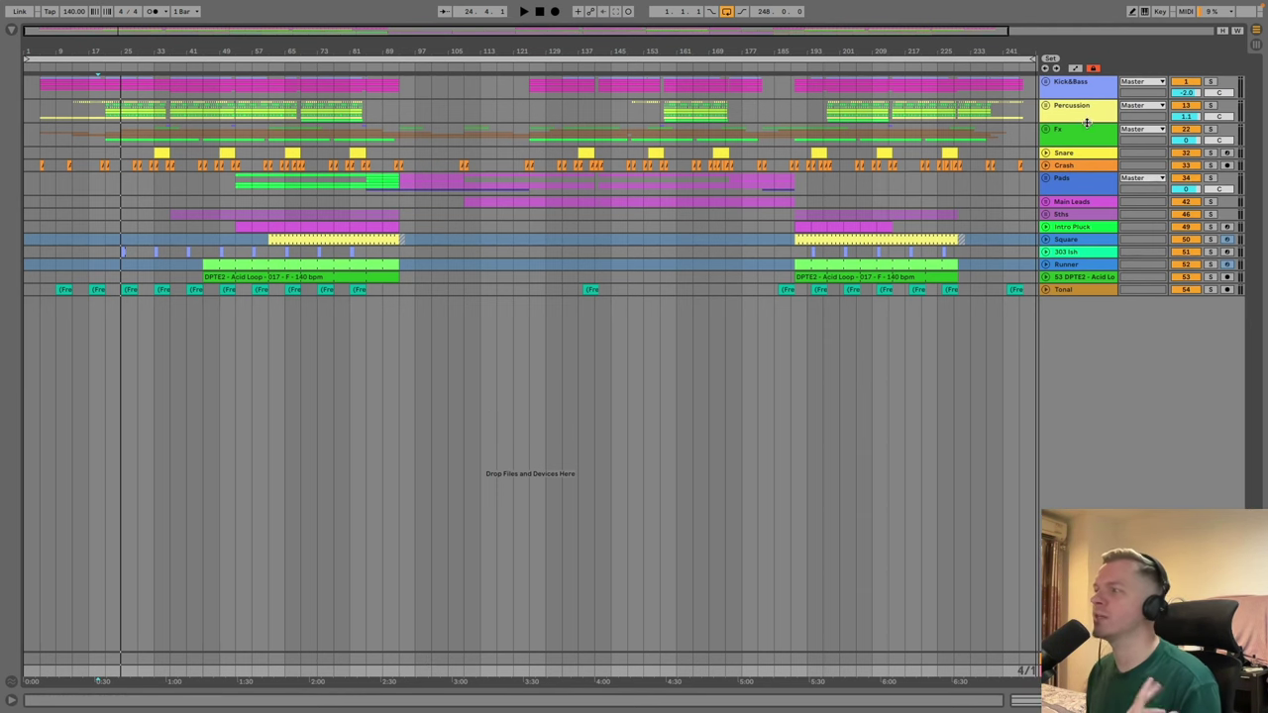
Step: Reopen the device panel on Kick&Bass's Saturn and EQ chain, zoom fully out, and select bars 1–249
{"action": "left_click", "coordinate": [1083, 131]}
{"action": "key", "text": "super+alt+l"}
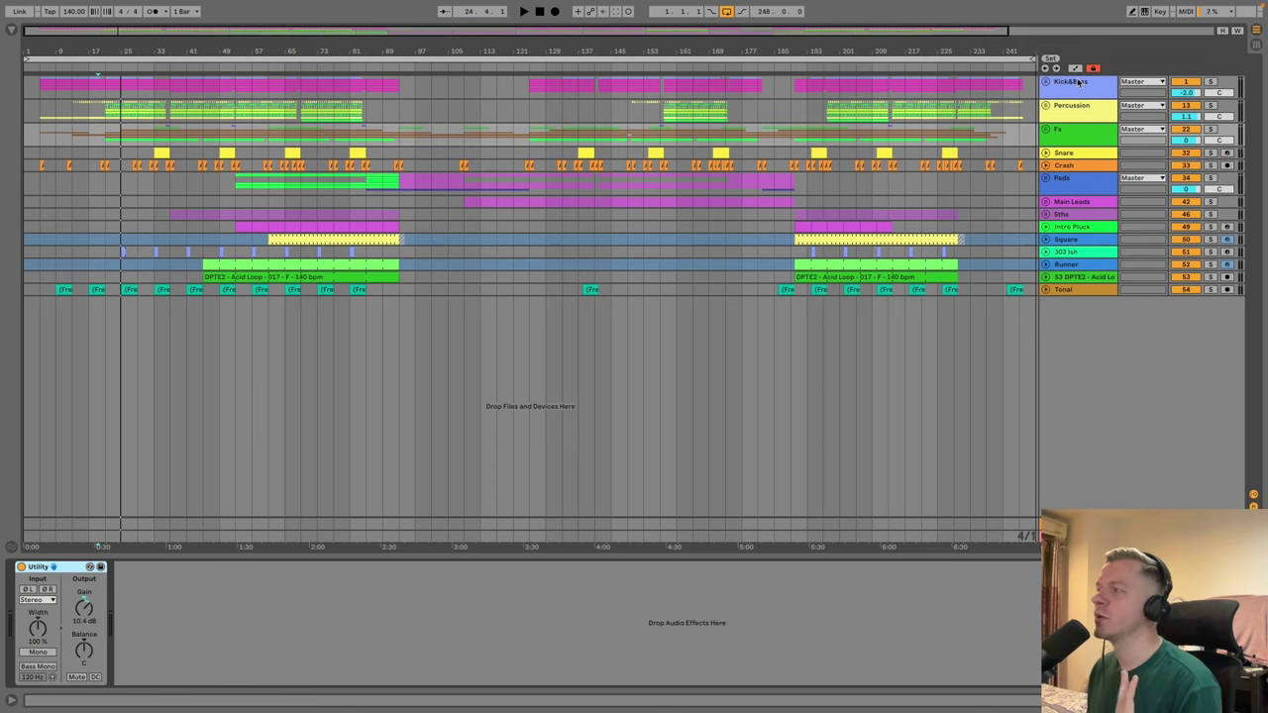
{"action": "left_click", "coordinate": [1078, 81]}
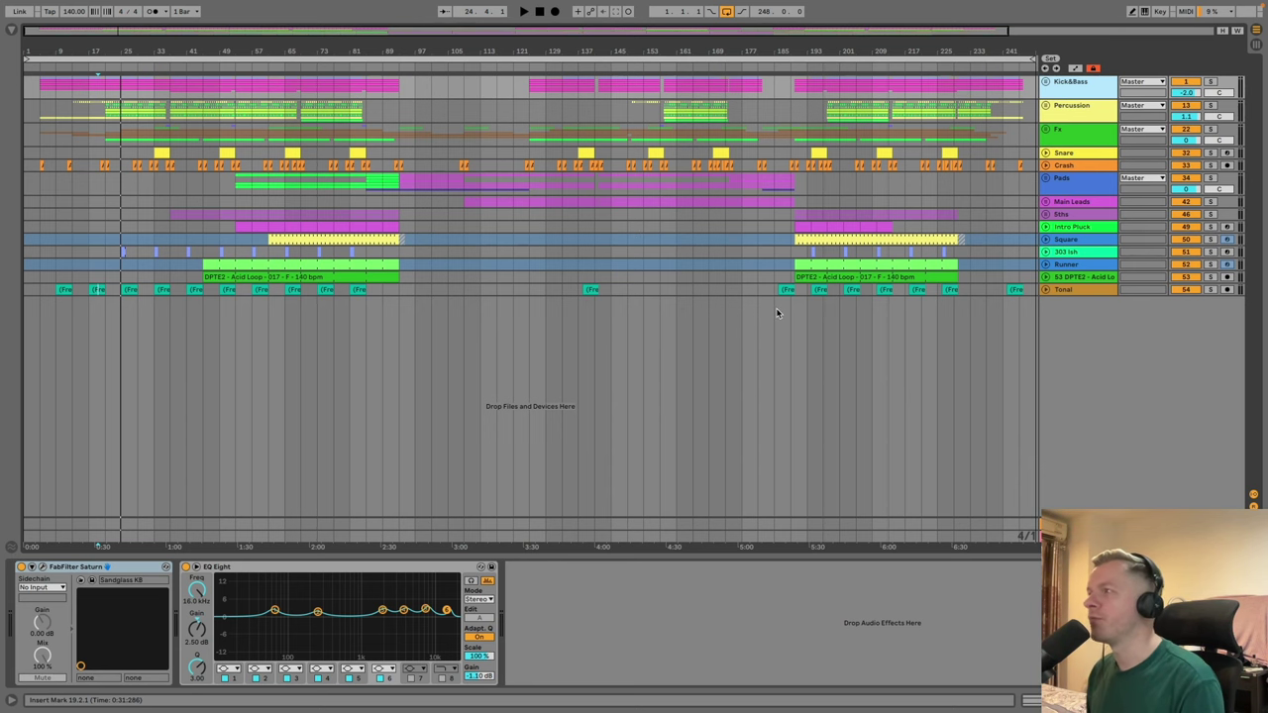
{"action": "double_click", "coordinate": [829, 52]}
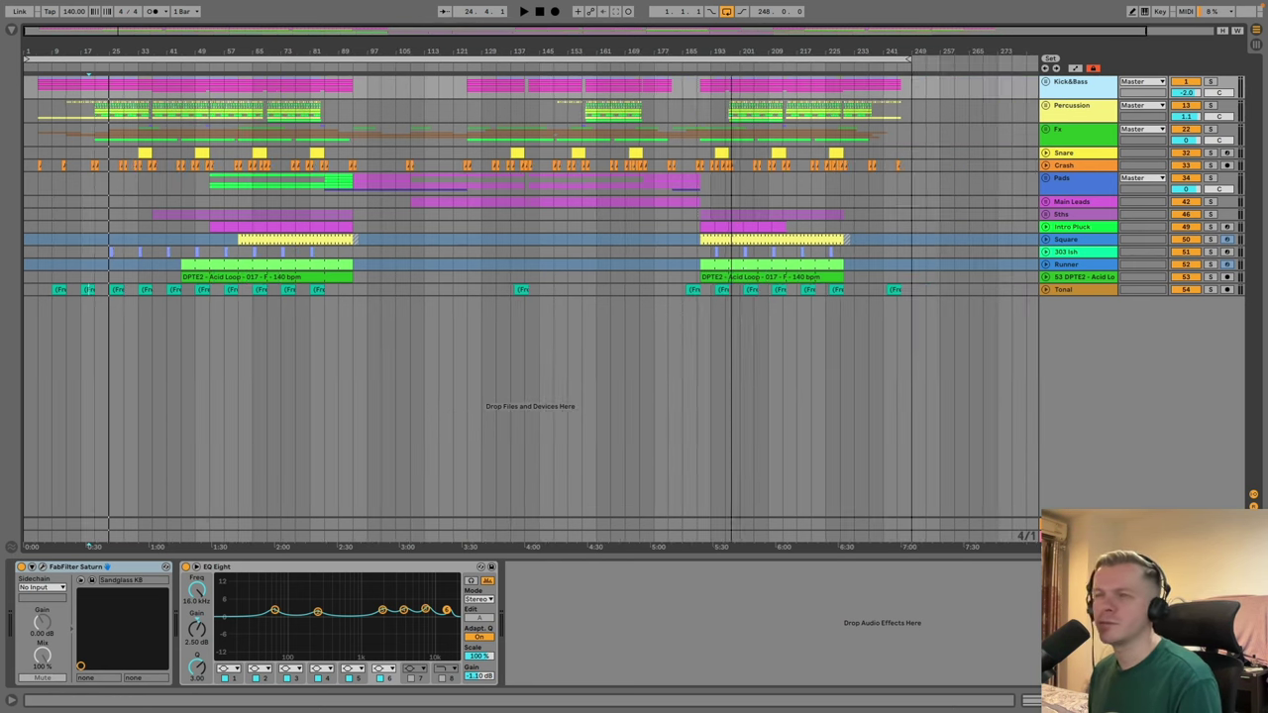
{"action": "key", "text": "ctrl+a"}
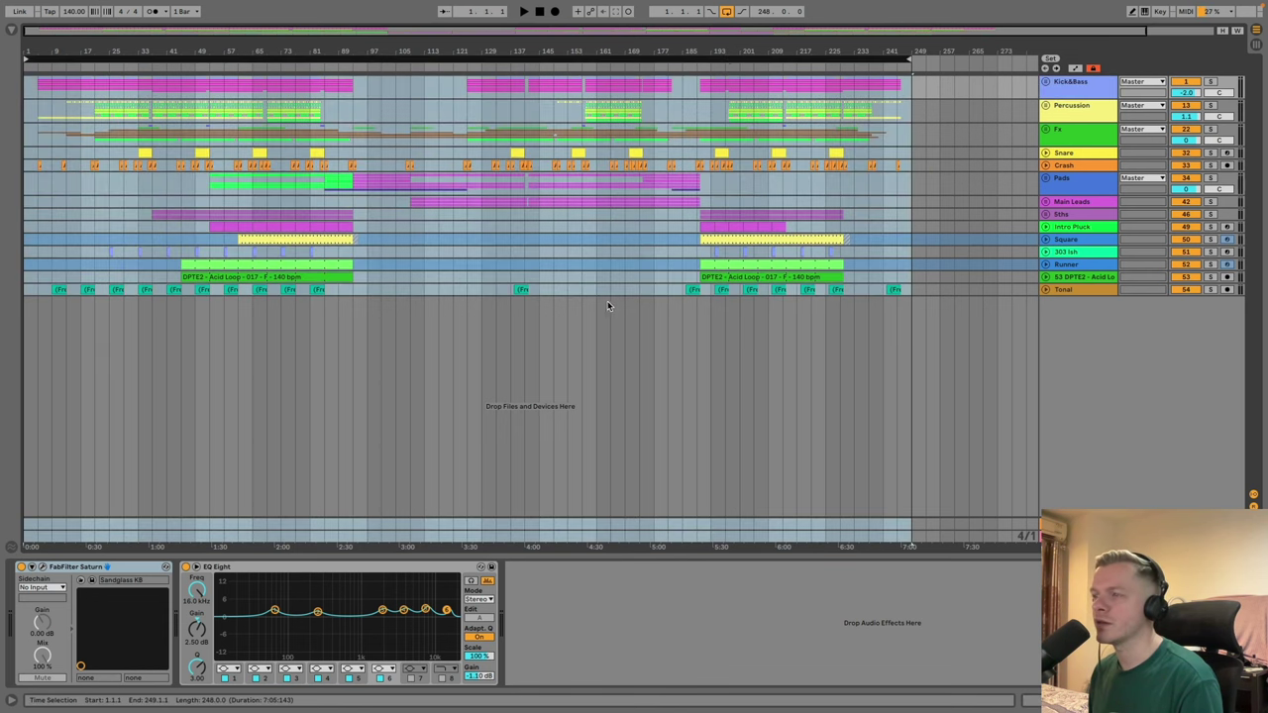
Step: Set the start point to bar 137 and view the Square, 303 ish, Intro Pluck and Sths chains
{"action": "left_click", "coordinate": [544, 293]}
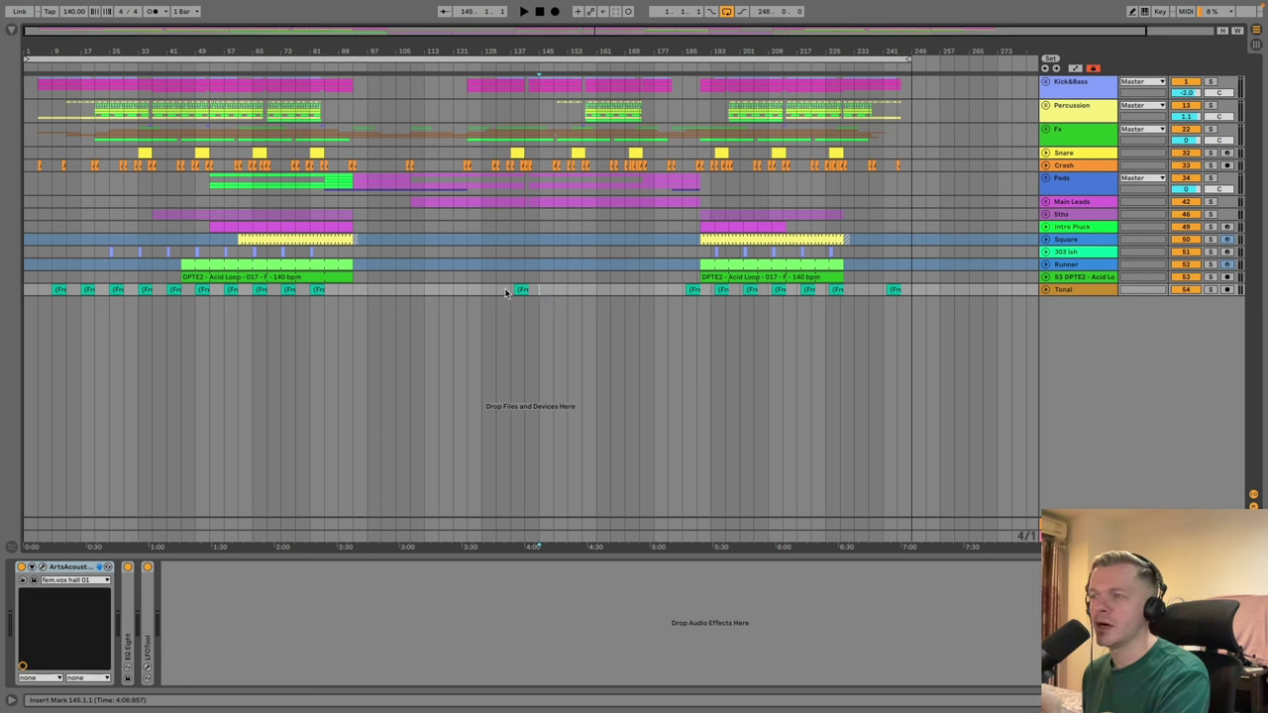
{"action": "left_click", "coordinate": [510, 291]}
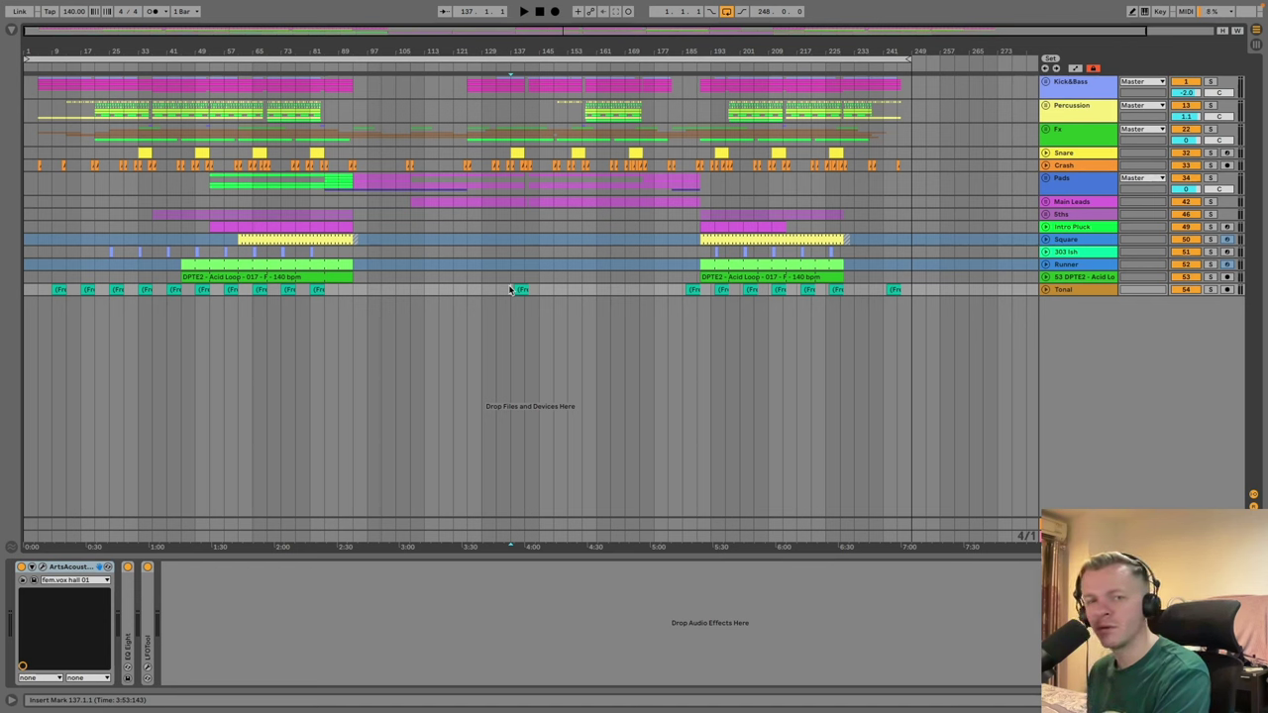
{"action": "left_click", "coordinate": [1077, 239]}
{"action": "left_click", "coordinate": [1079, 251]}
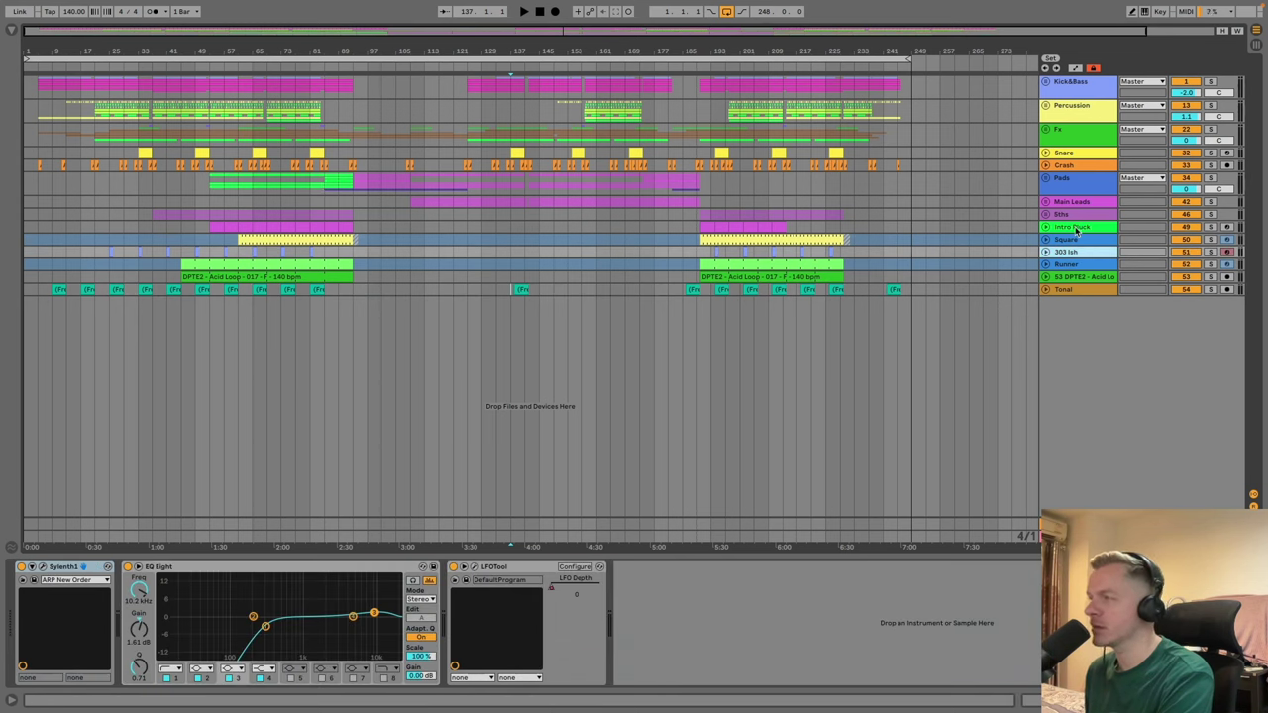
{"action": "left_click", "coordinate": [1076, 229]}
{"action": "left_click", "coordinate": [1072, 216]}
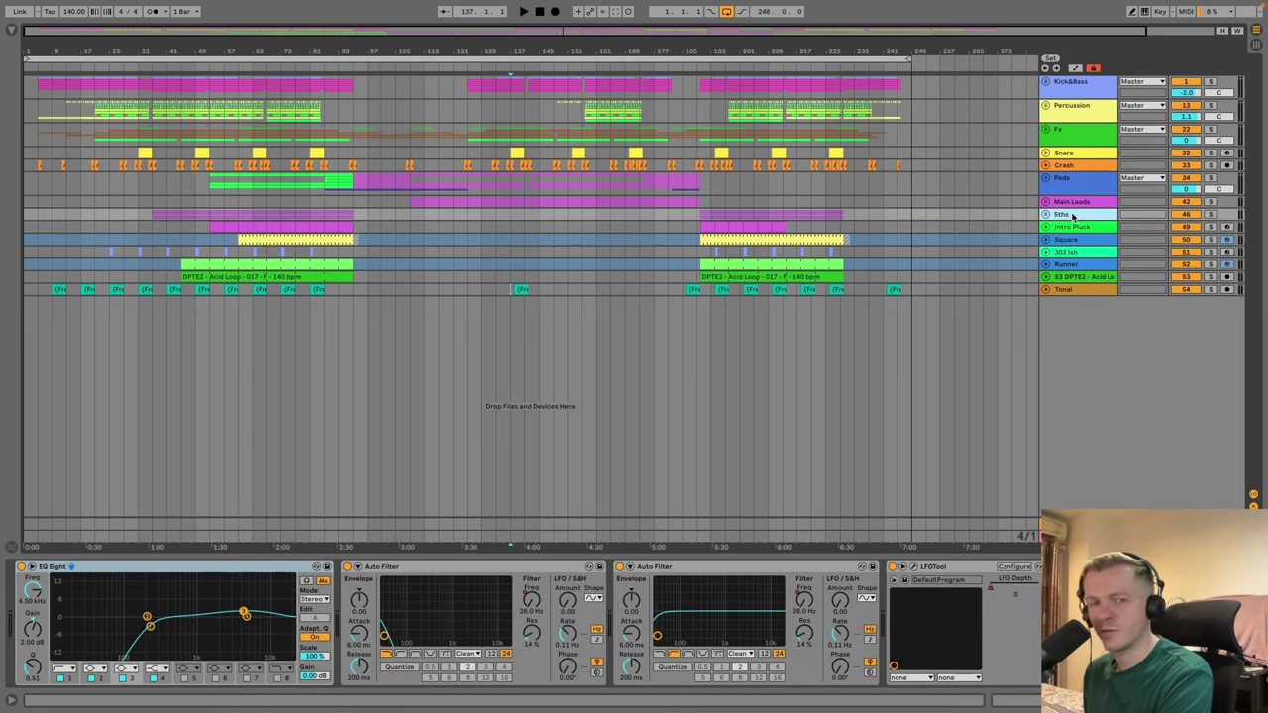